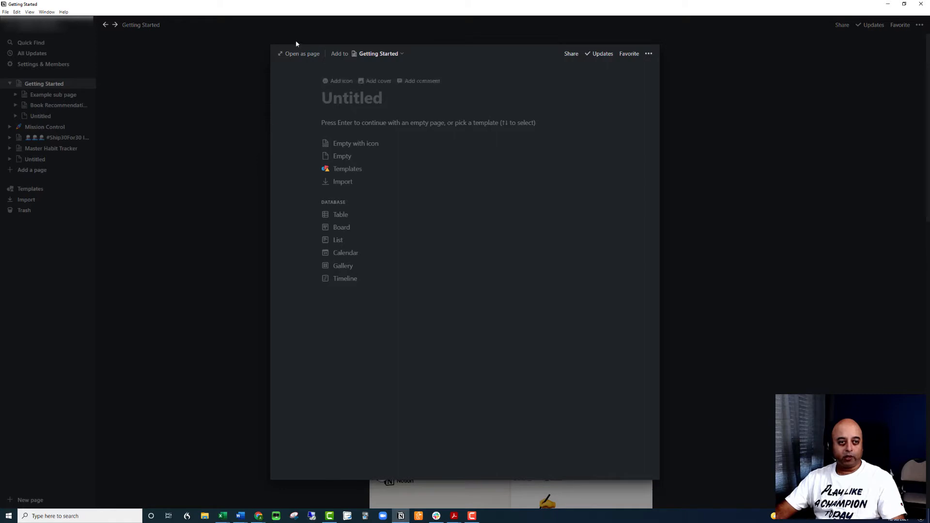
# Open the new untitled page as a full page and title it "Ship30For30 Idea Generation"
pyautogui.click(302, 54)
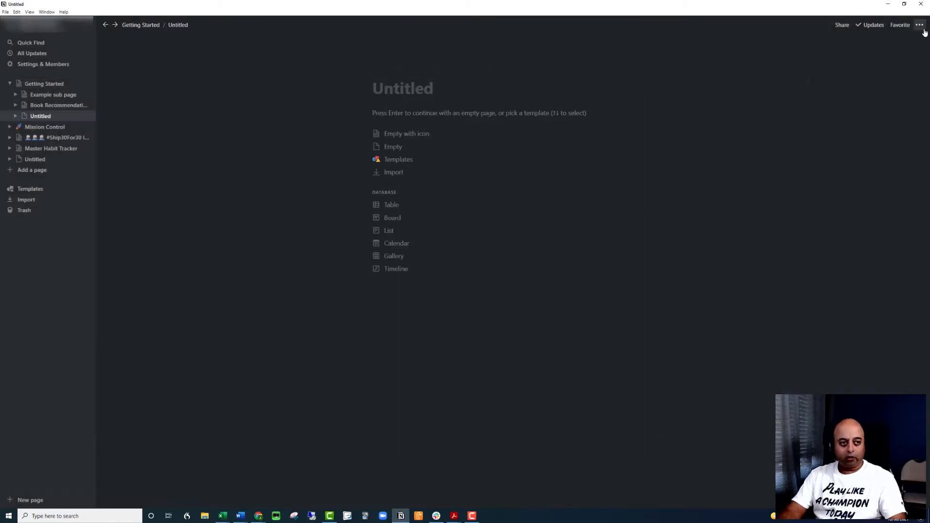
pyautogui.write('Ship30For30 ')
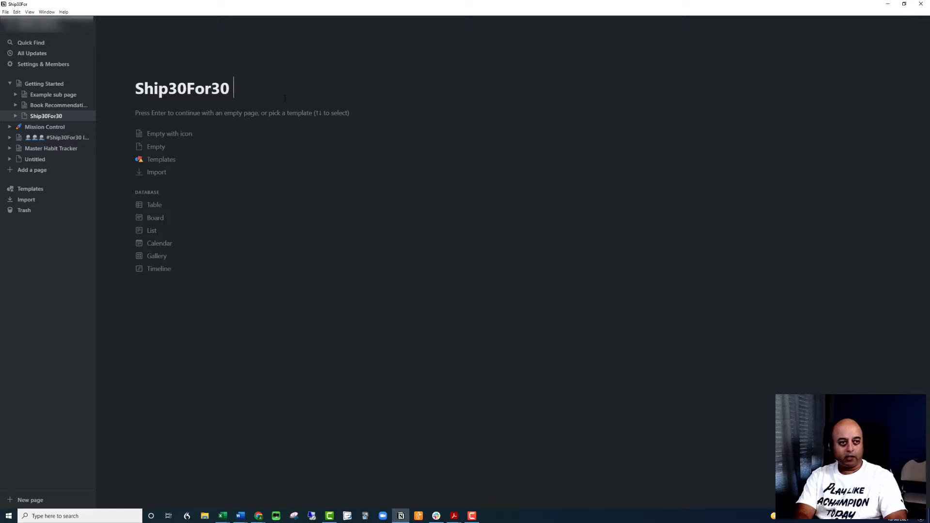
pyautogui.write('Conten')
pyautogui.press('BackSpace')
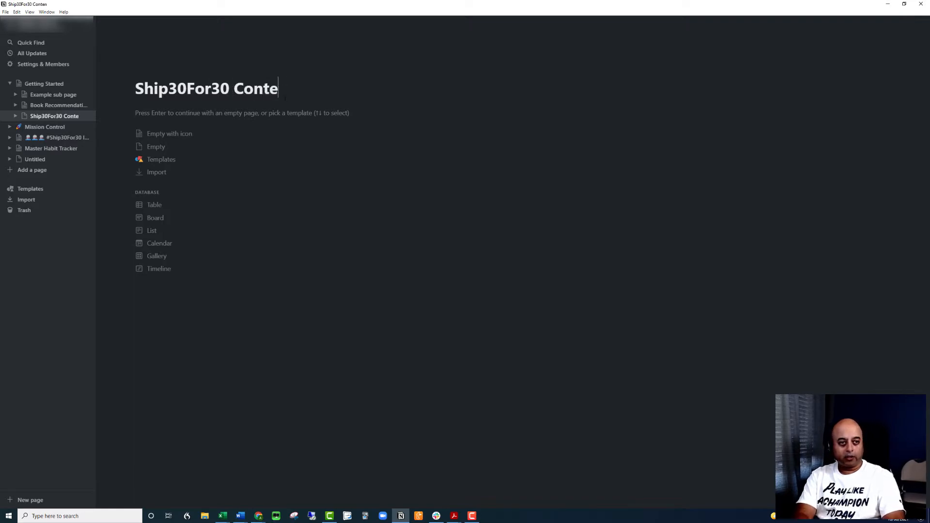
pyautogui.press('BackSpace')
pyautogui.press('BackSpace')
pyautogui.press('BackSpace')
pyautogui.press('BackSpace')
pyautogui.press('BackSpace')
pyautogui.write('Ide')
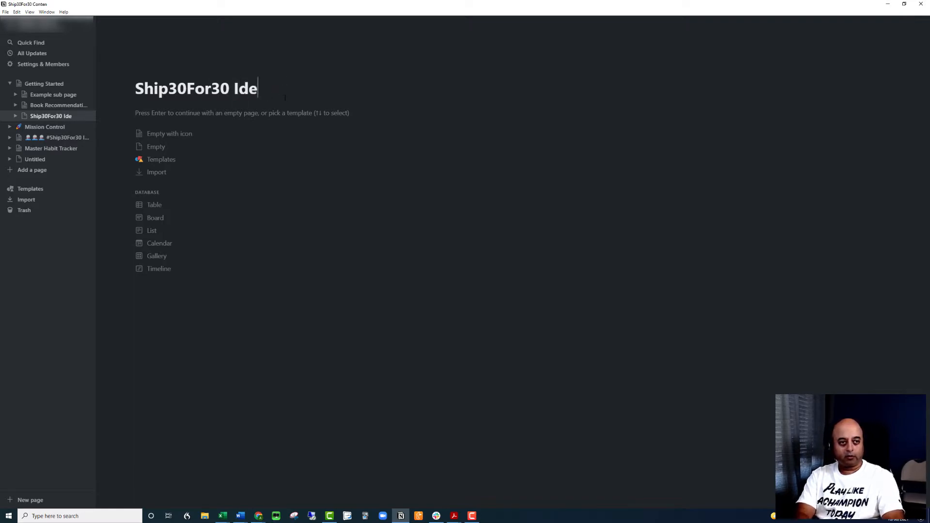
pyautogui.write('a Generation')
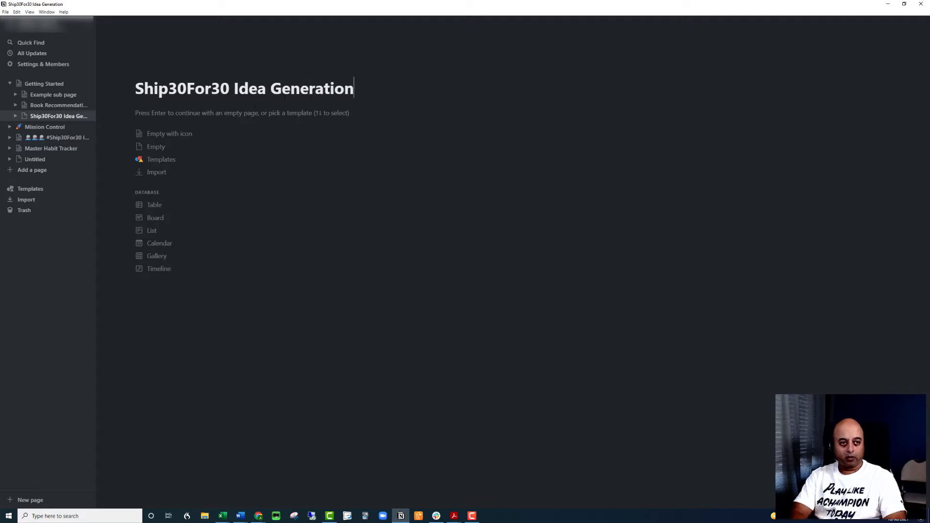
# Insert three ship emojis at the start of the page title
pyautogui.click(137, 93)
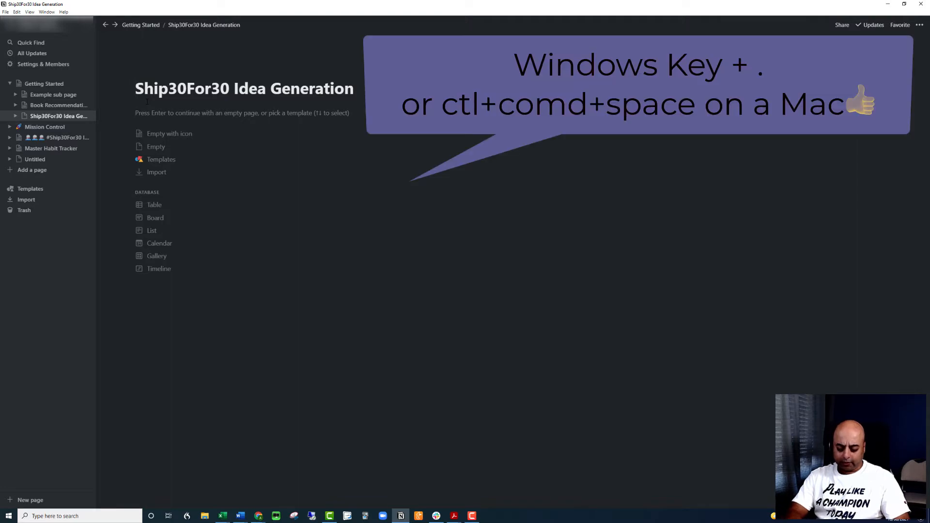
pyautogui.press('super+period')
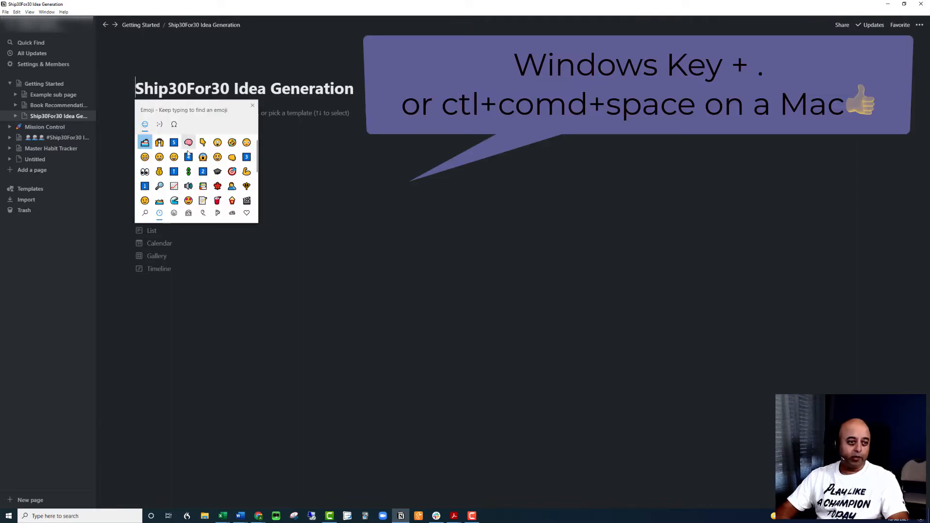
pyautogui.click(145, 142)
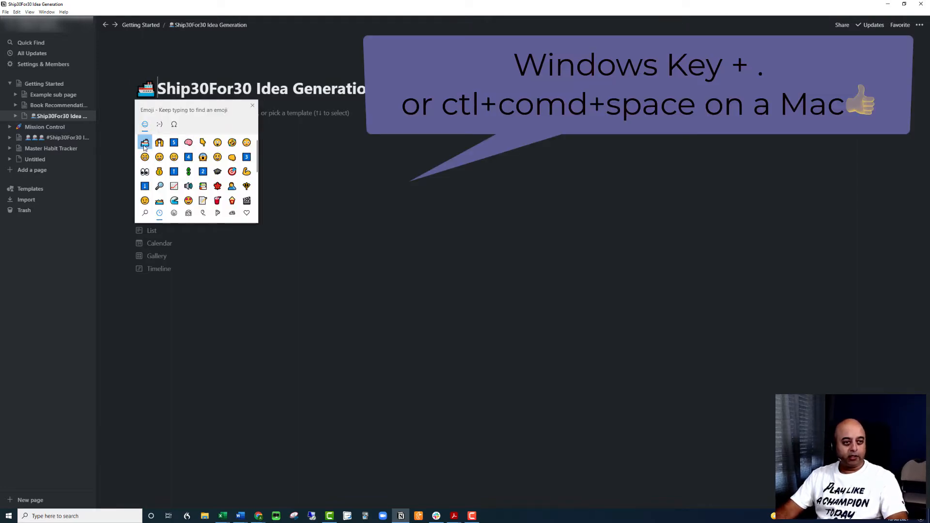
pyautogui.click(145, 143)
pyautogui.click(145, 142)
pyautogui.press('Escape')
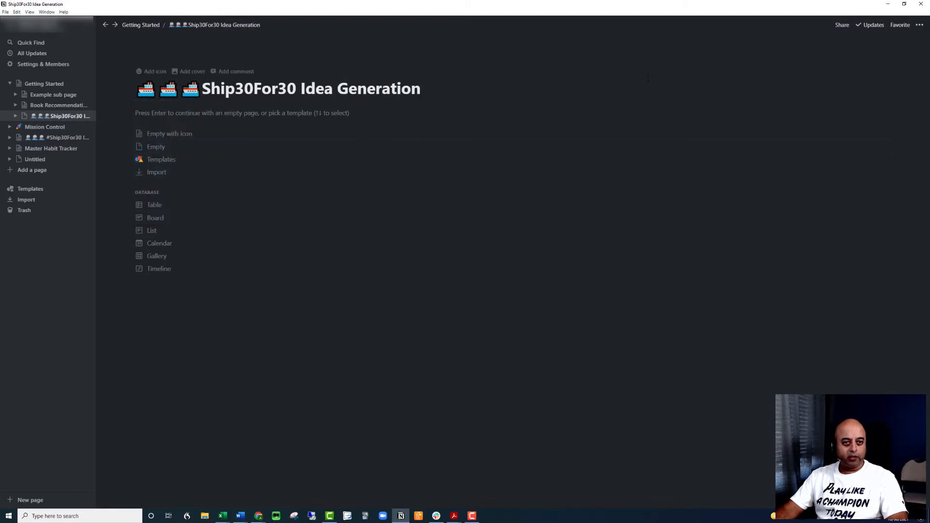
# Add a page cover and set it to the ship's steering wheel photo found by searching Unsplash for "ship"
pyautogui.click(191, 76)
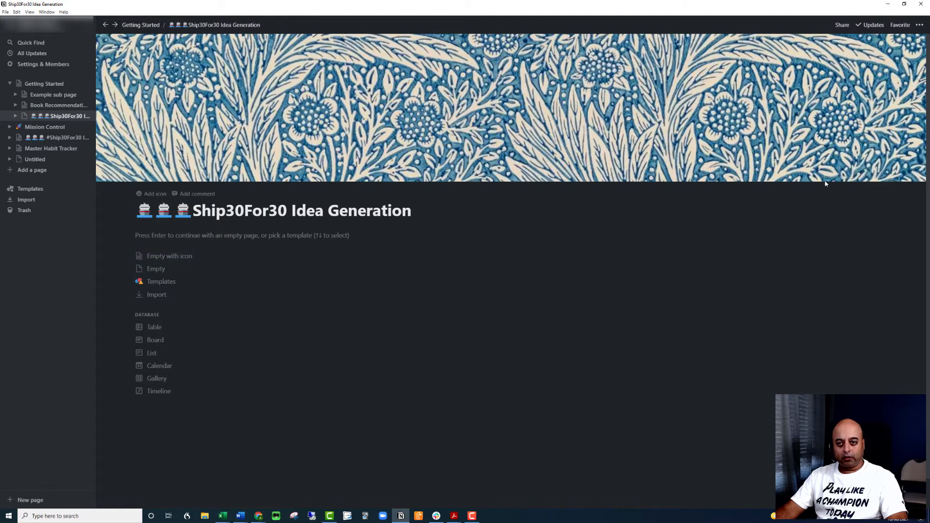
pyautogui.click(833, 178)
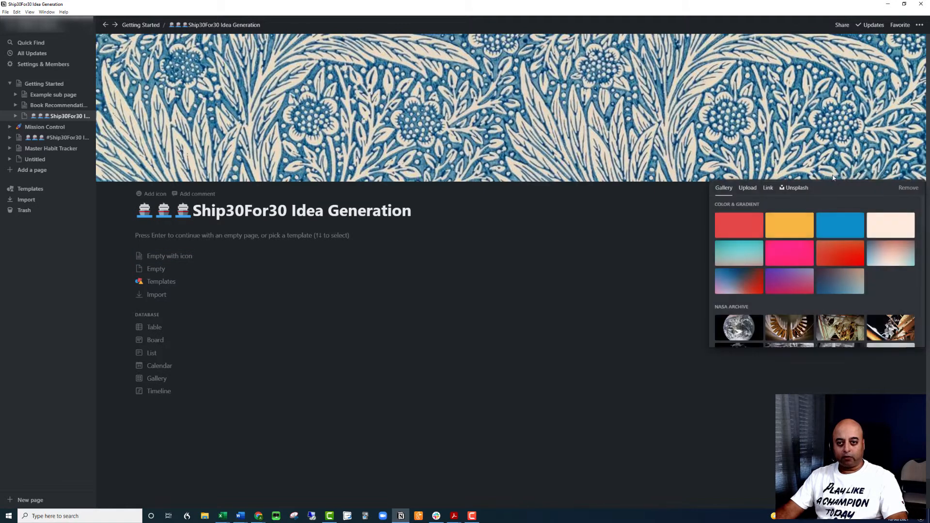
pyautogui.click(795, 188)
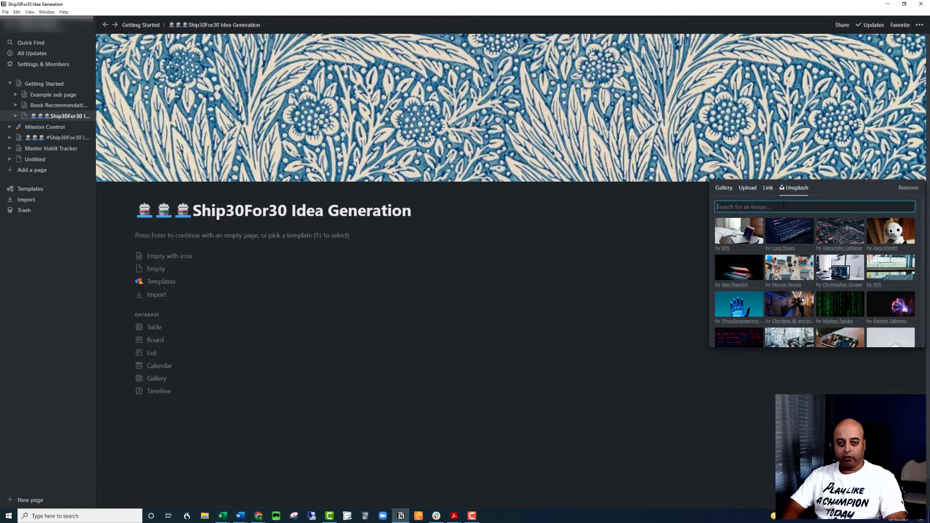
pyautogui.write('ship')
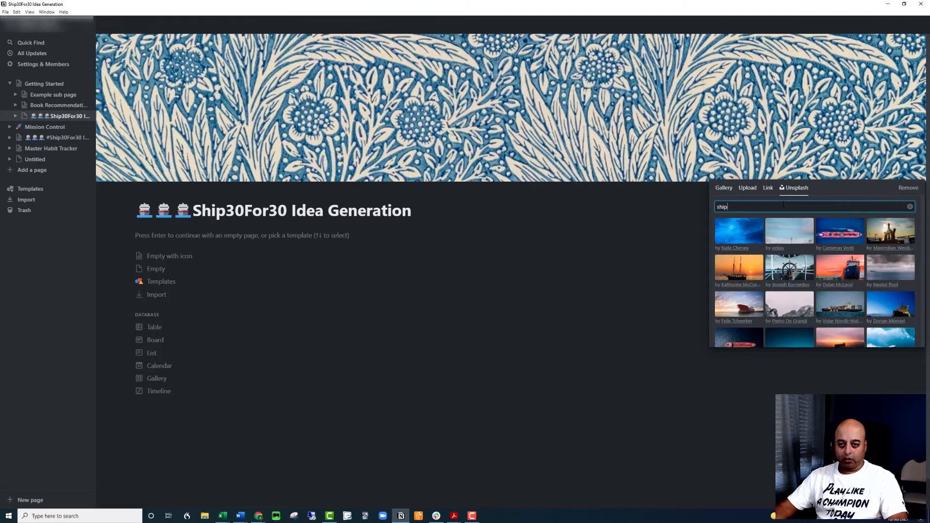
pyautogui.scroll(-2, 787, 261)
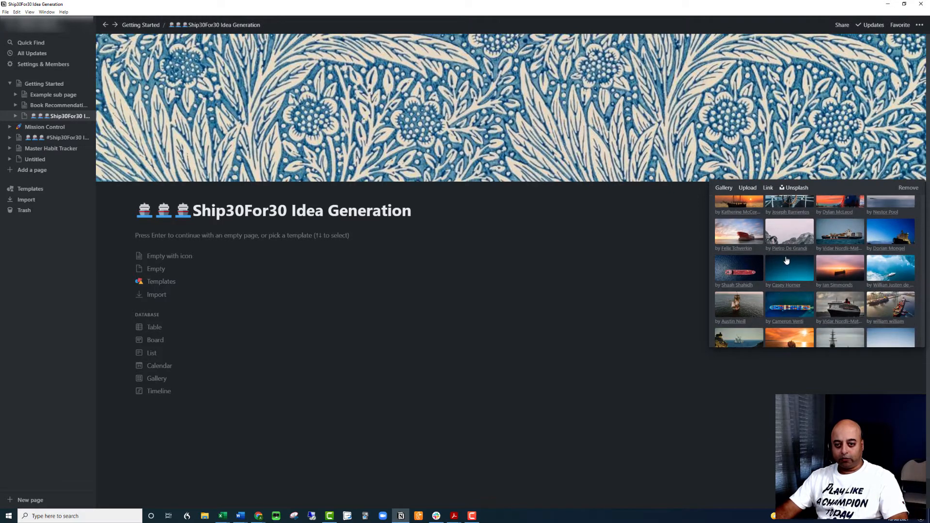
pyautogui.scroll(2, 787, 261)
pyautogui.click(782, 274)
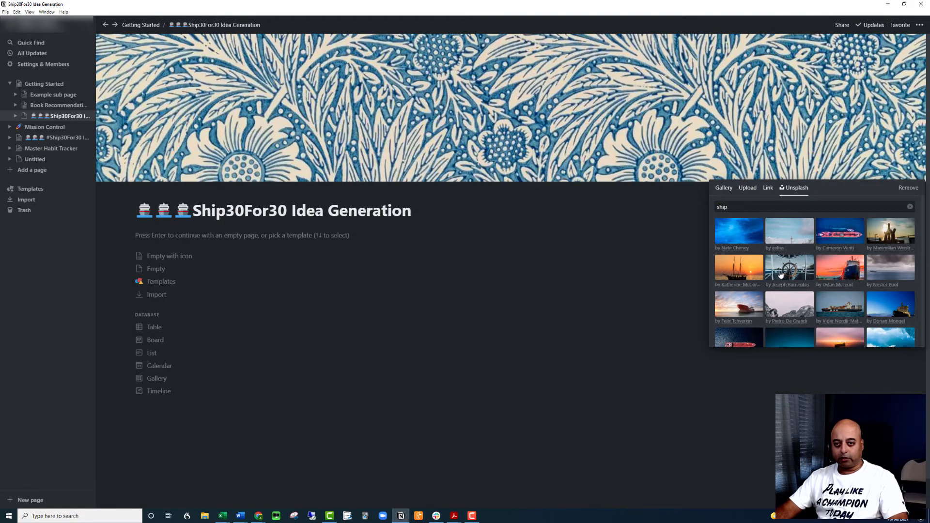
pyautogui.click(516, 295)
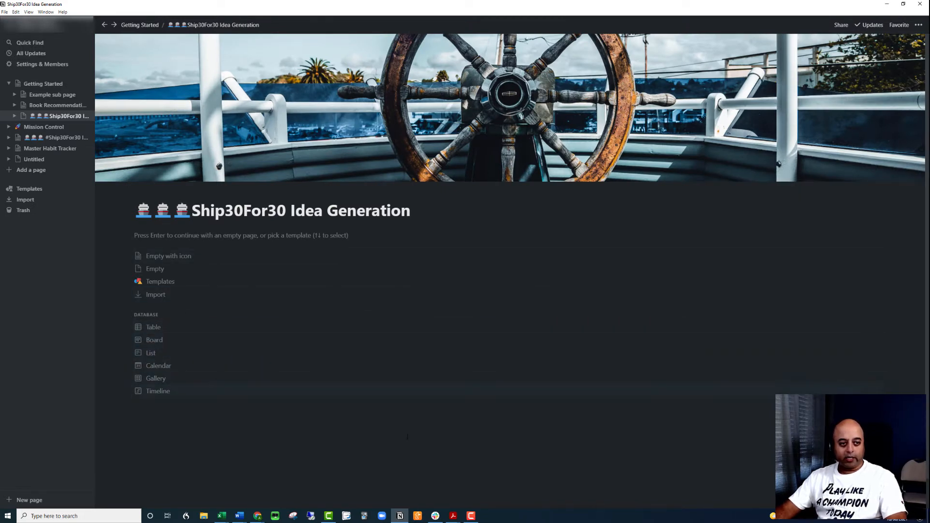
# Insert an inline table database in the page body and title it "Content Ideas"
pyautogui.click(402, 442)
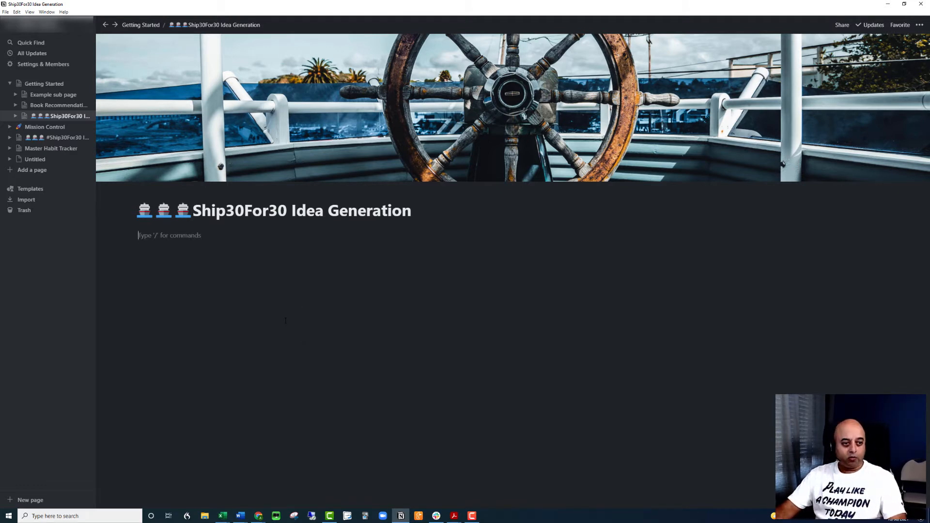
pyautogui.write('/')
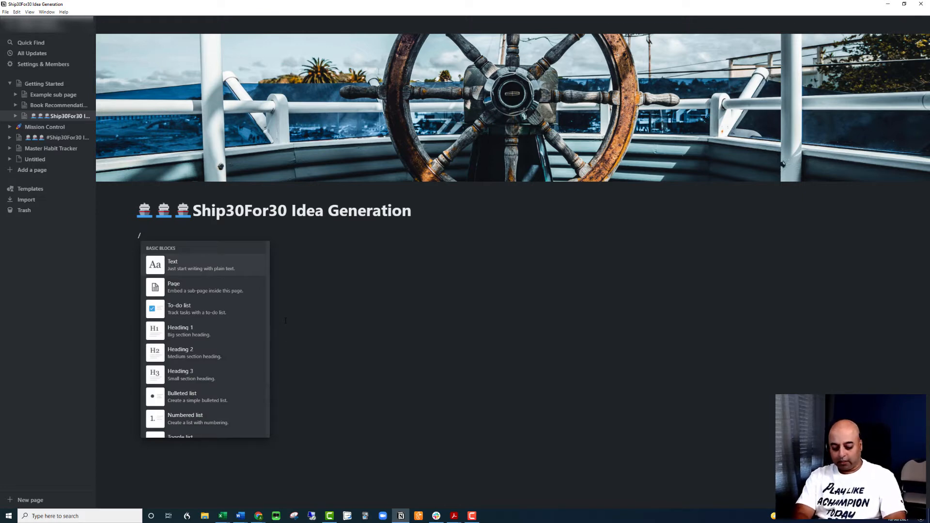
pyautogui.write('table')
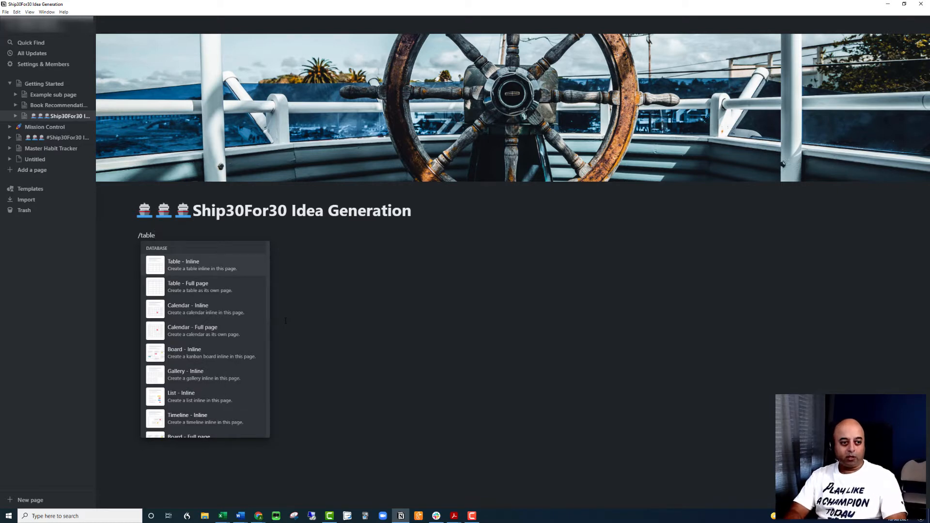
pyautogui.press('Return')
pyautogui.write('Content Ideas')
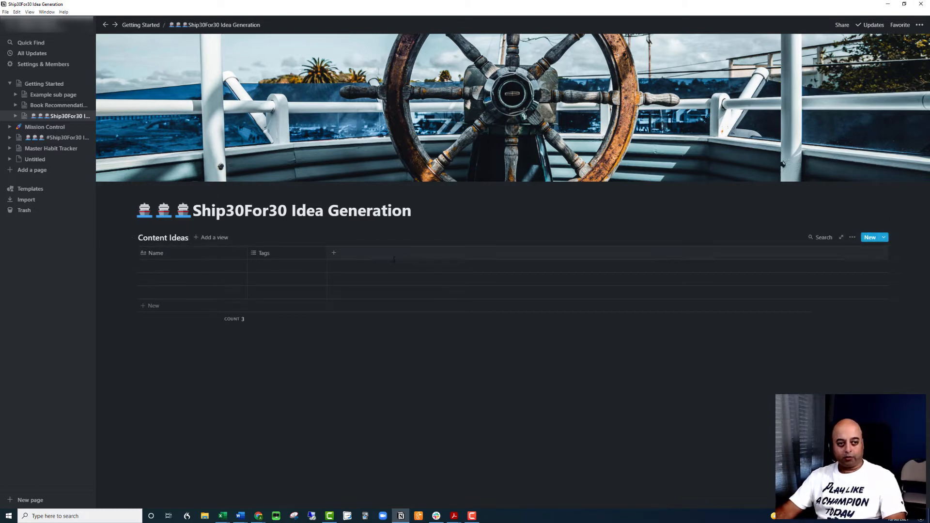
# Rename the table's Name column to "Topic/Title" and its Tags column to "Category"
pyautogui.click(167, 257)
pyautogui.write('To')
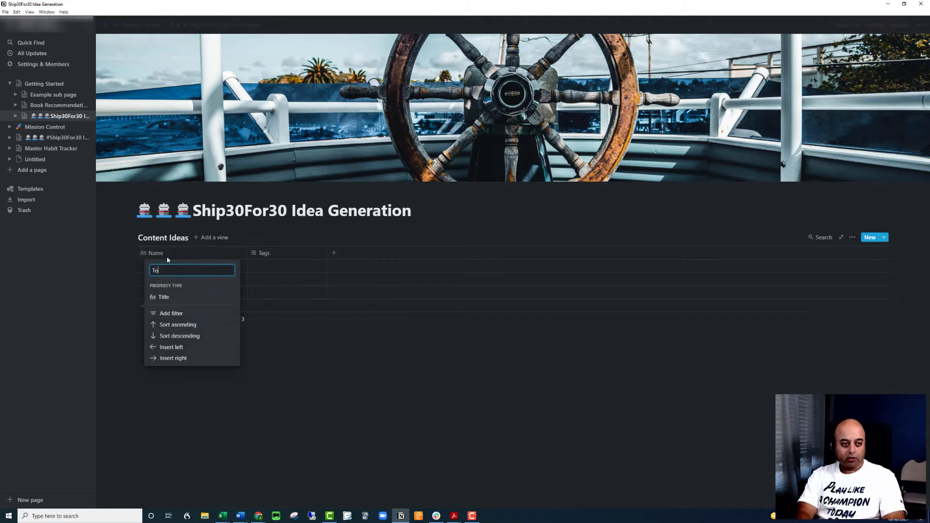
pyautogui.write('pic/')
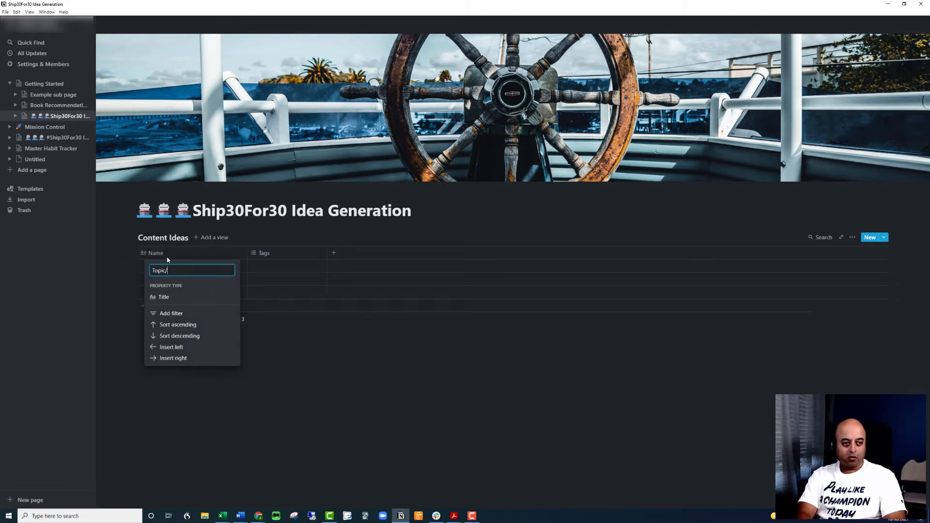
pyautogui.write('Title')
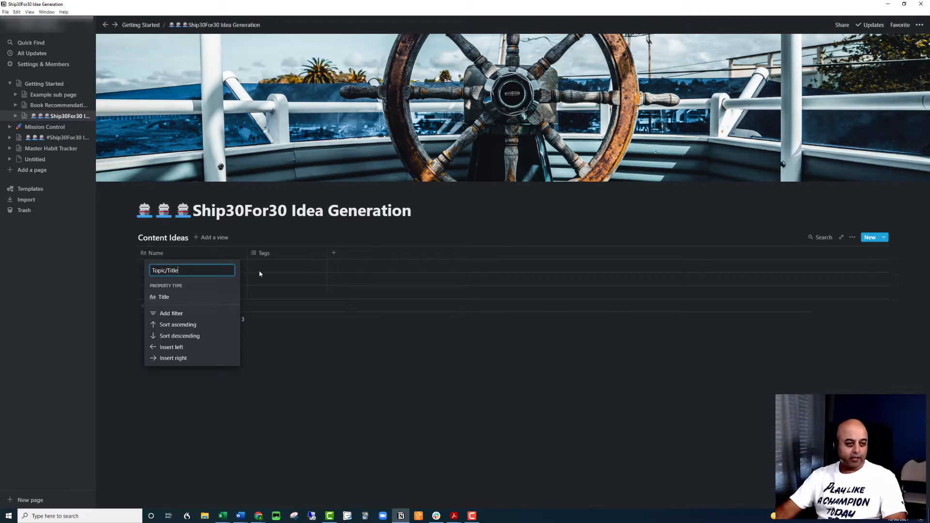
pyautogui.click(278, 253)
pyautogui.click(277, 253)
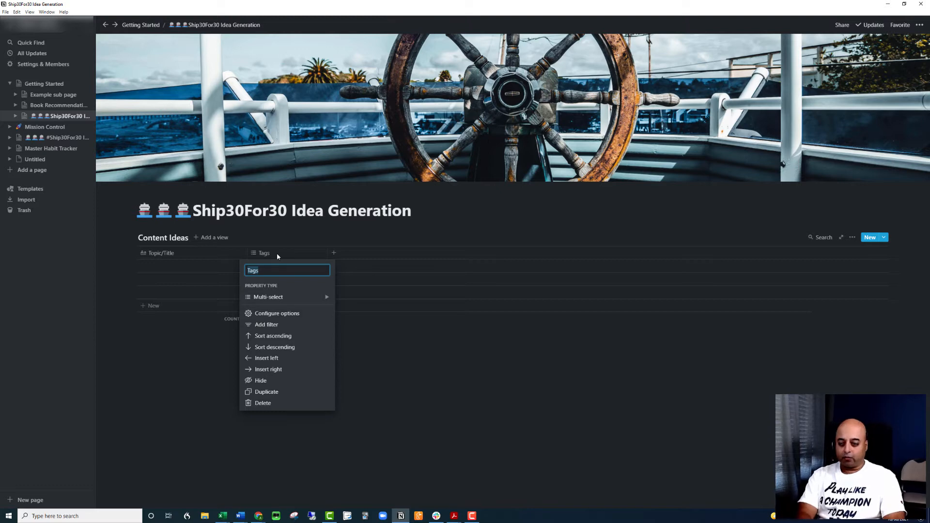
pyautogui.write('Category')
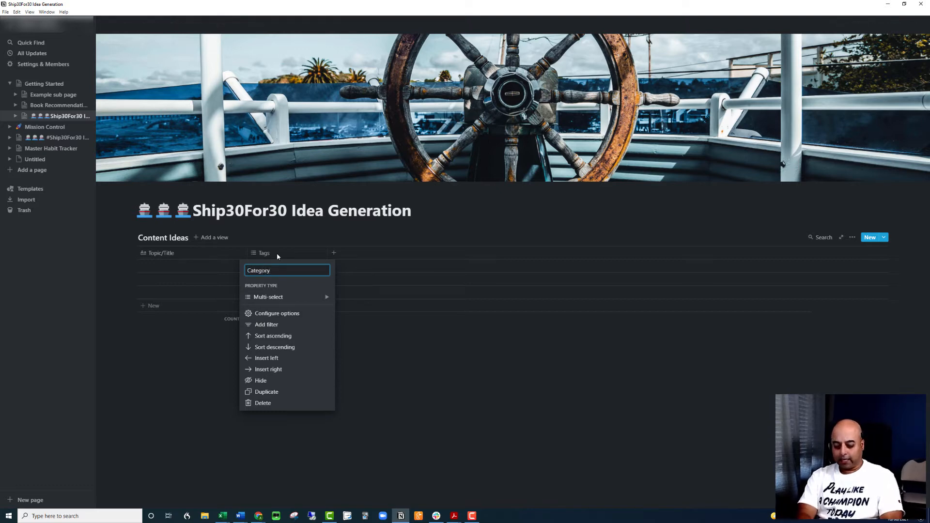
pyautogui.press('Return')
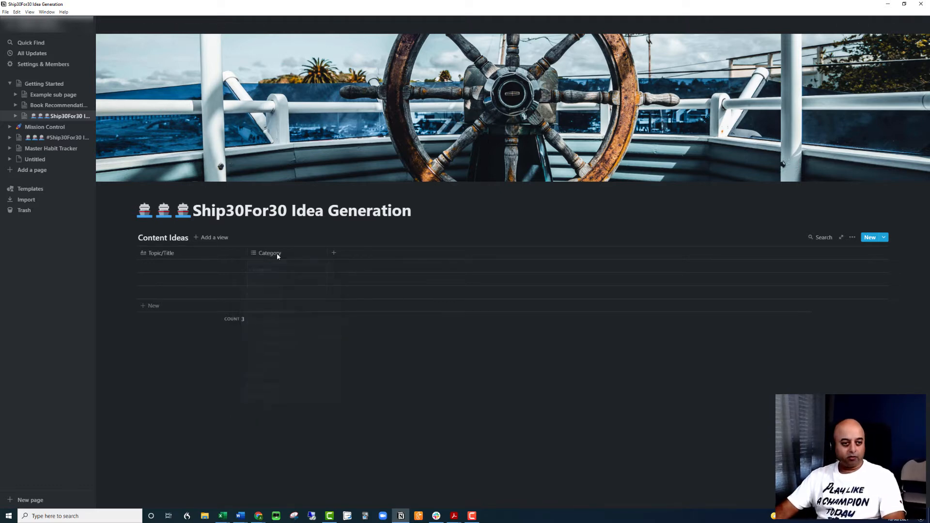
# Add a column named "Status" after Category and set its property type to Multi-select
pyautogui.click(347, 256)
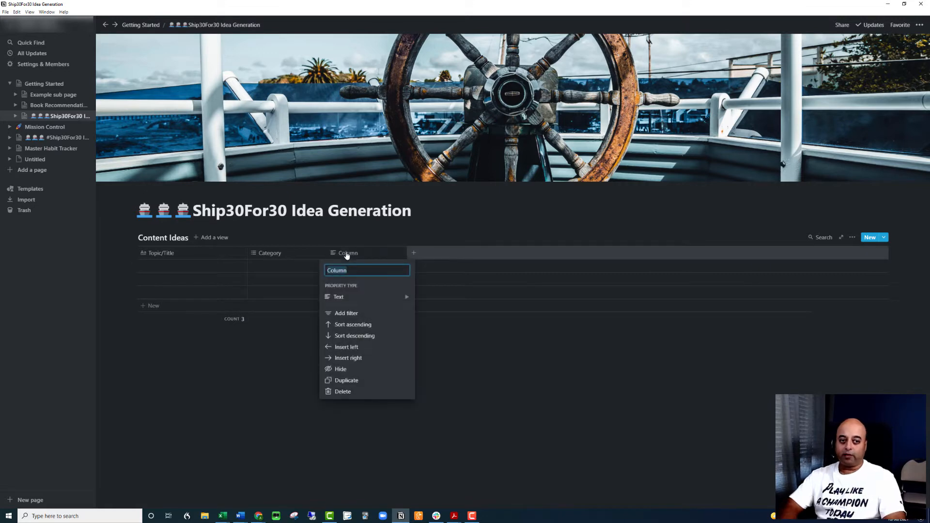
pyautogui.write('Status')
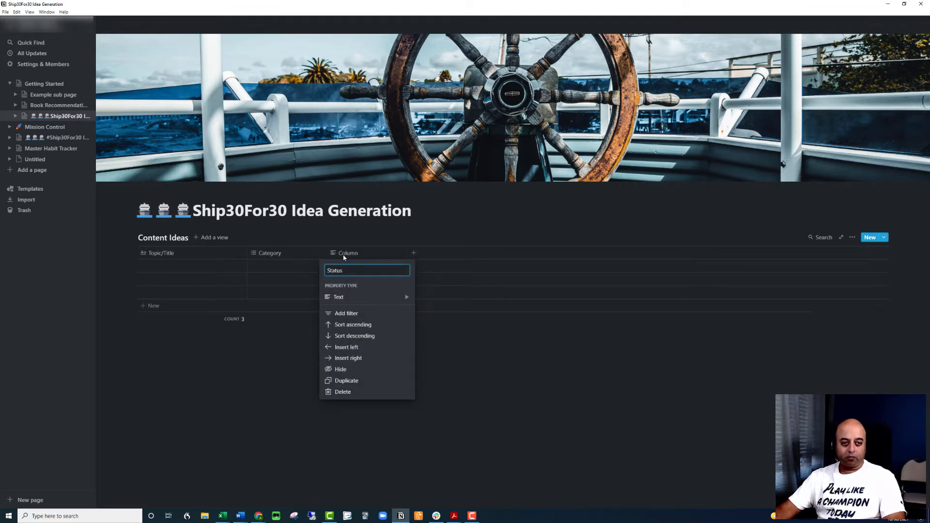
pyautogui.click(367, 296)
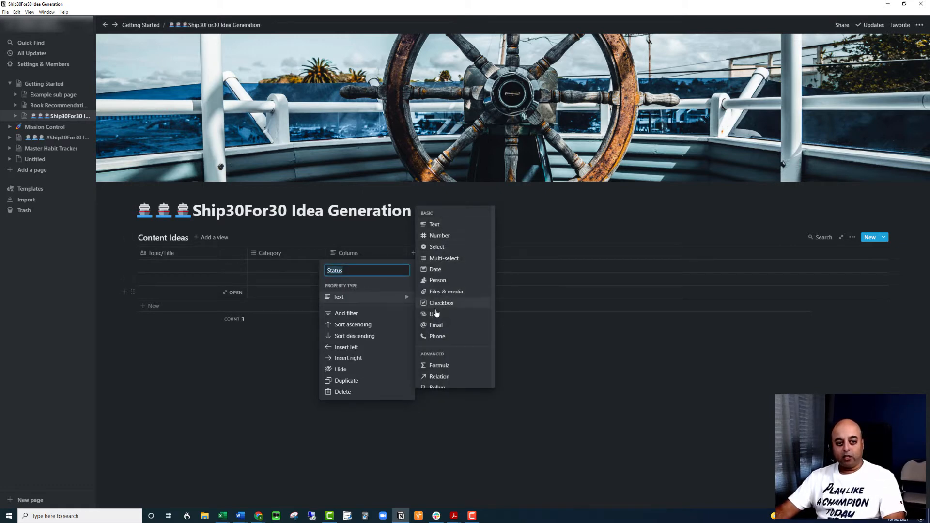
pyautogui.click(439, 259)
# Add a text column named "Ideas for Essay" after the Status column
pyautogui.click(414, 252)
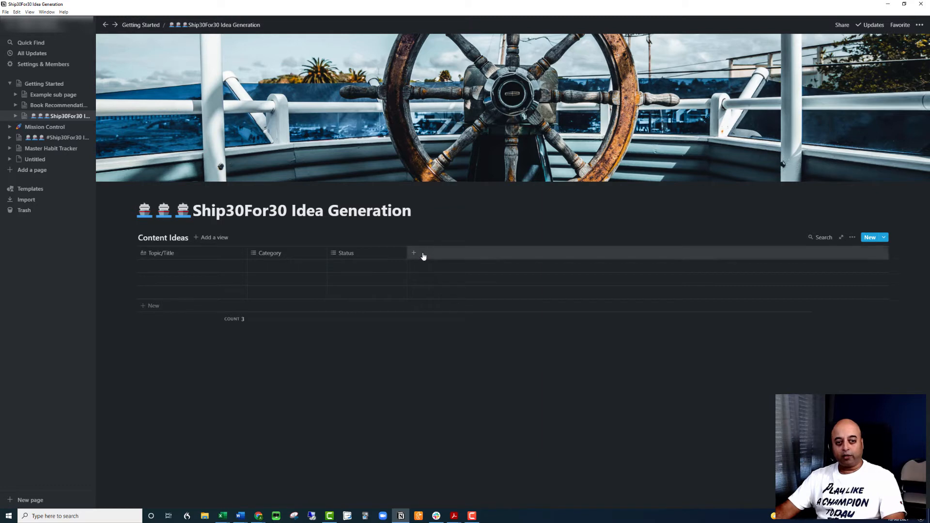
pyautogui.write('Ideas ')
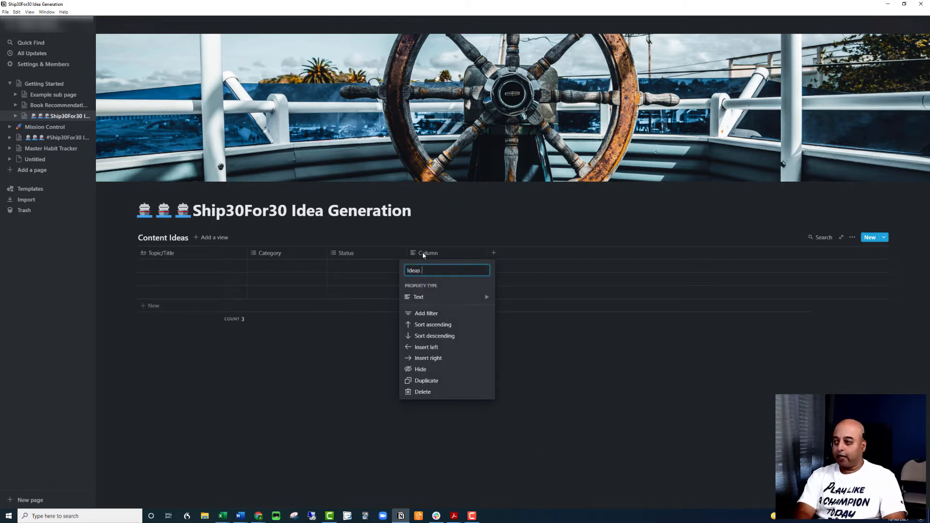
pyautogui.write('for Es')
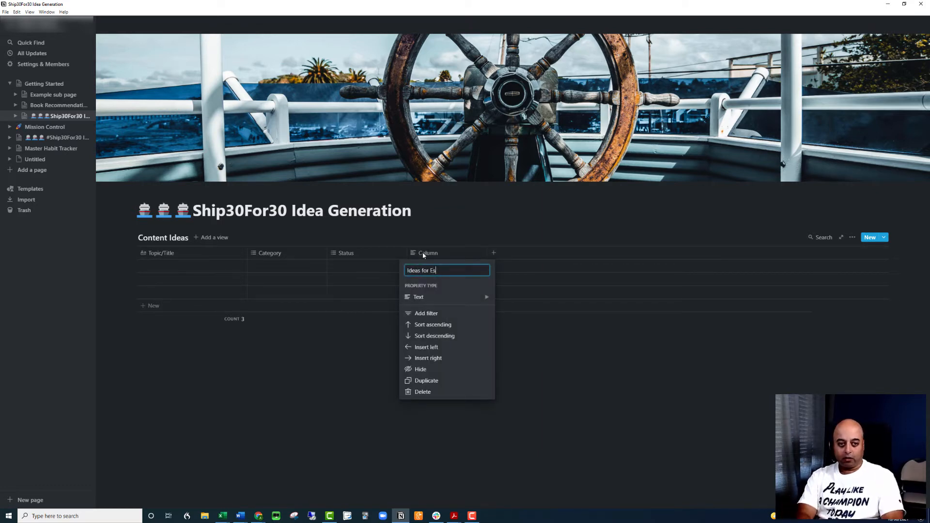
pyautogui.write('say')
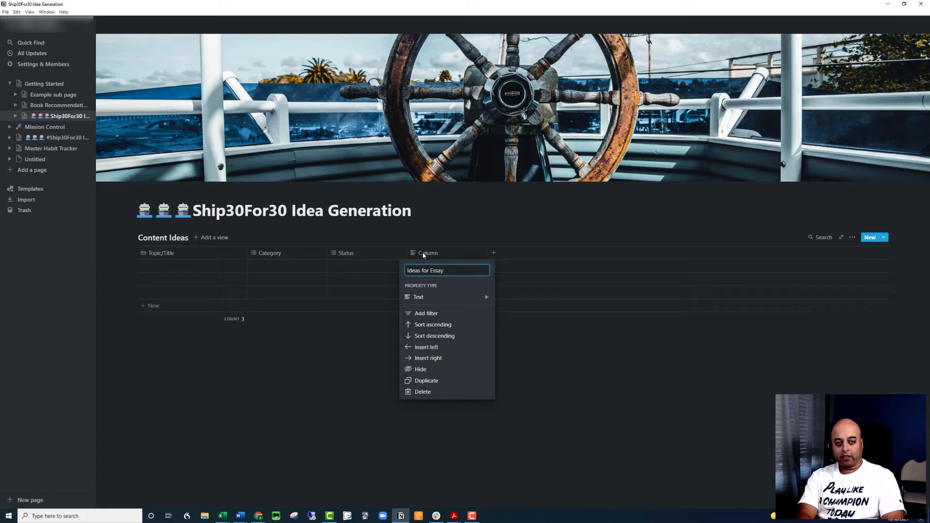
pyautogui.click(433, 230)
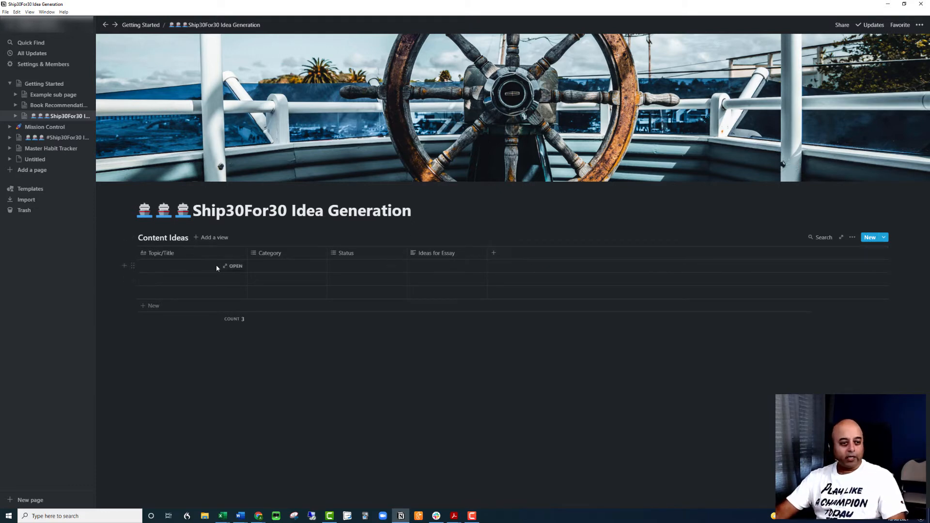
# Create a Category option named "Learning/memory" in the first row of the Content Ideas table
pyautogui.click(279, 266)
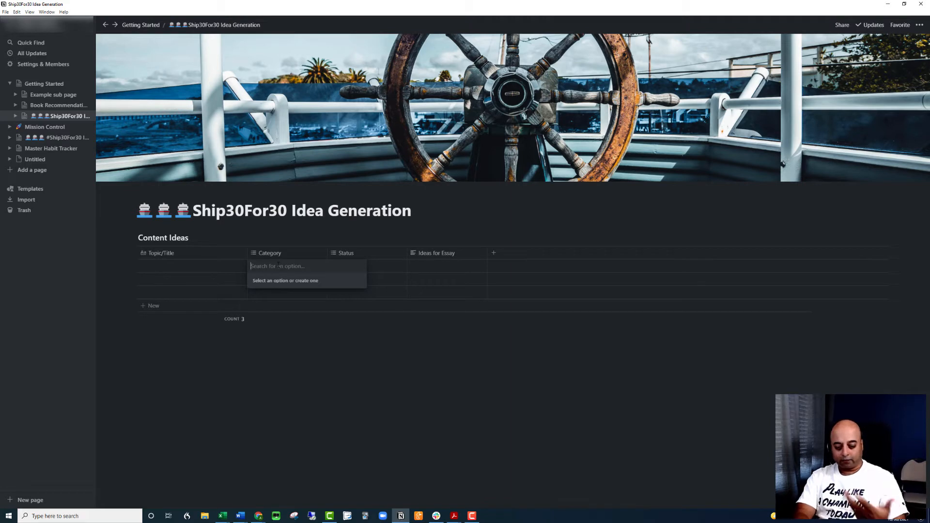
pyautogui.write('Learniing/')
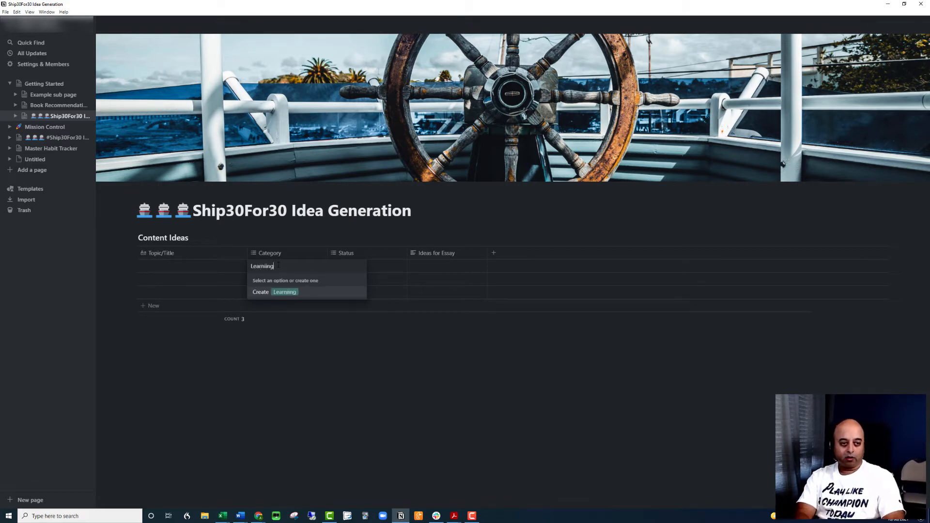
pyautogui.press('BackSpace')
pyautogui.press('BackSpace')
pyautogui.press('BackSpace')
pyautogui.press('BackSpace')
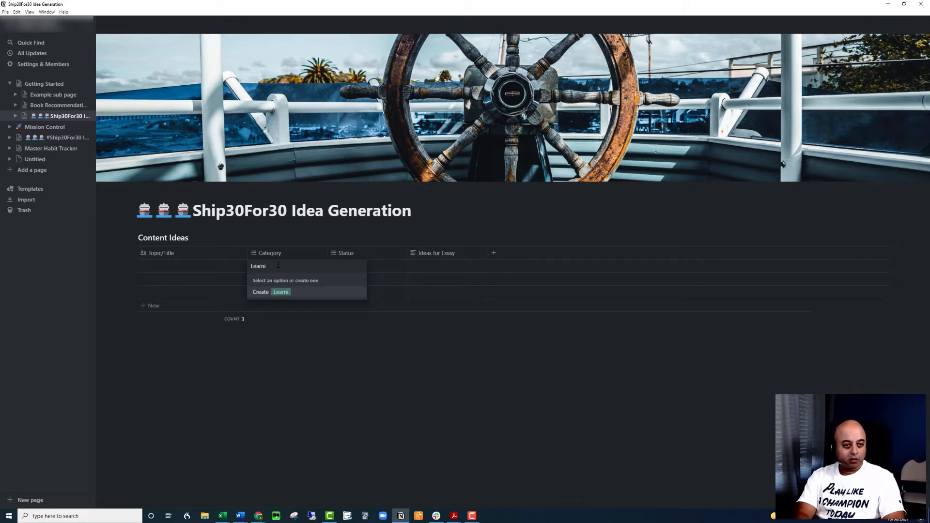
pyautogui.write('ng/memory')
pyautogui.press('Return')
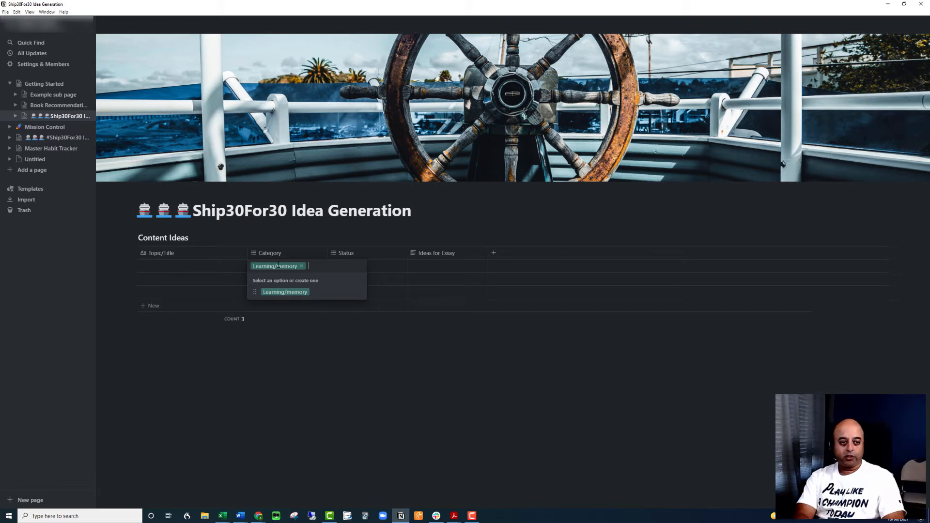
# Create the Category options "Public Speaking" and "Productivity", and clear all selected options from the first row's Category cell
pyautogui.write('Public Sp')
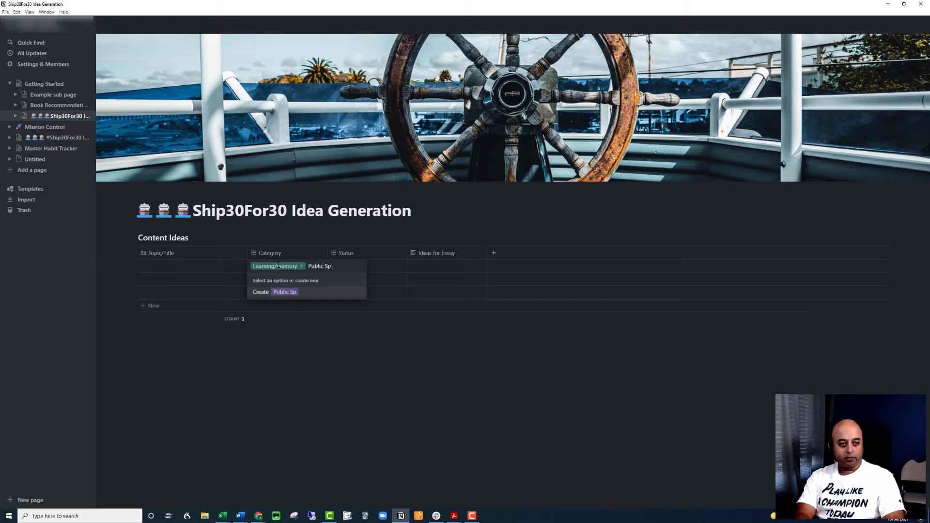
pyautogui.write('eaking')
pyautogui.press('Return')
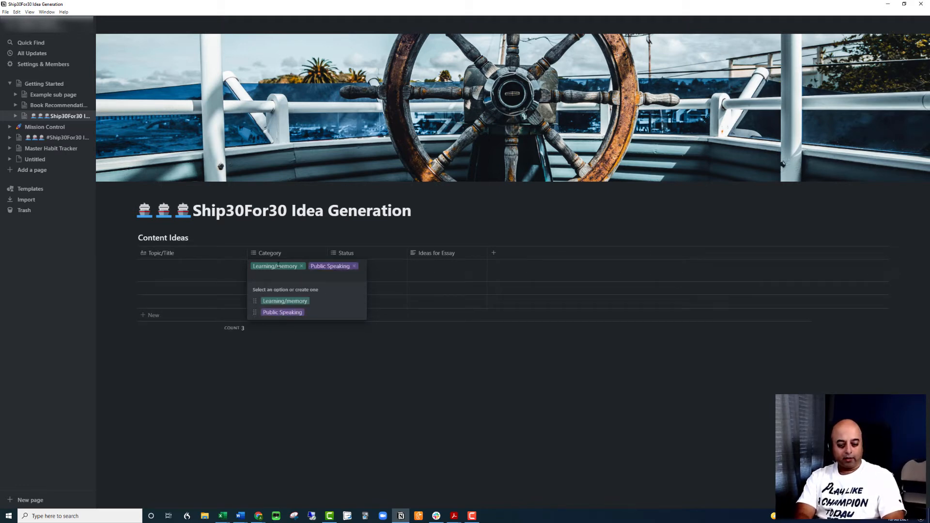
pyautogui.write('Productivity')
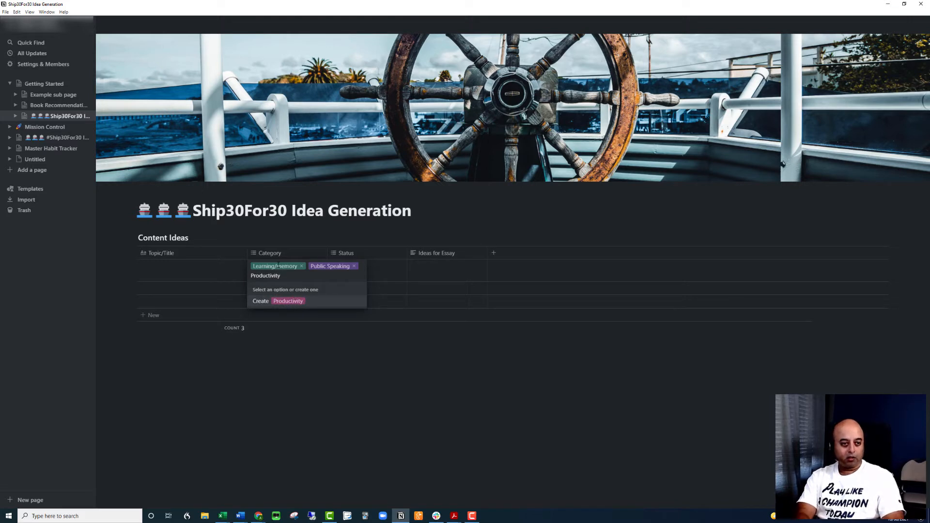
pyautogui.press('Return')
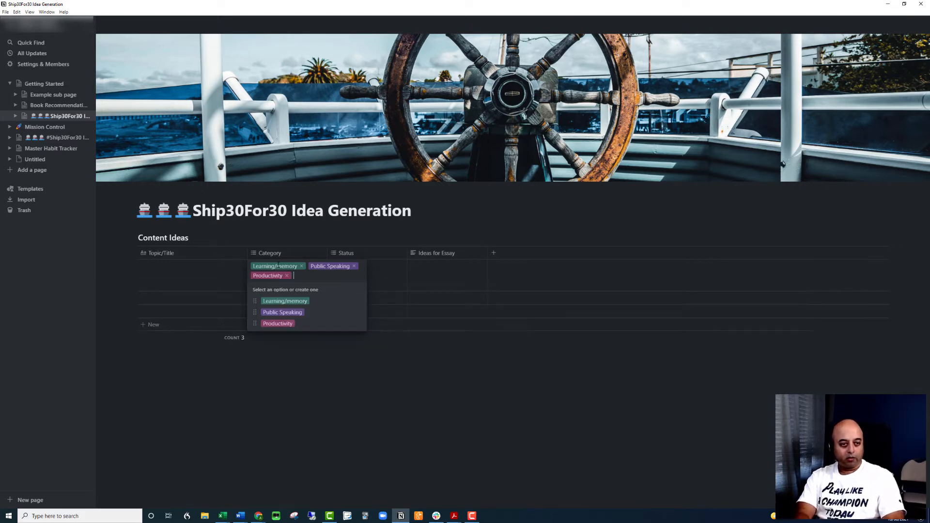
pyautogui.press('BackSpace')
pyautogui.press('BackSpace')
pyautogui.press('BackSpace')
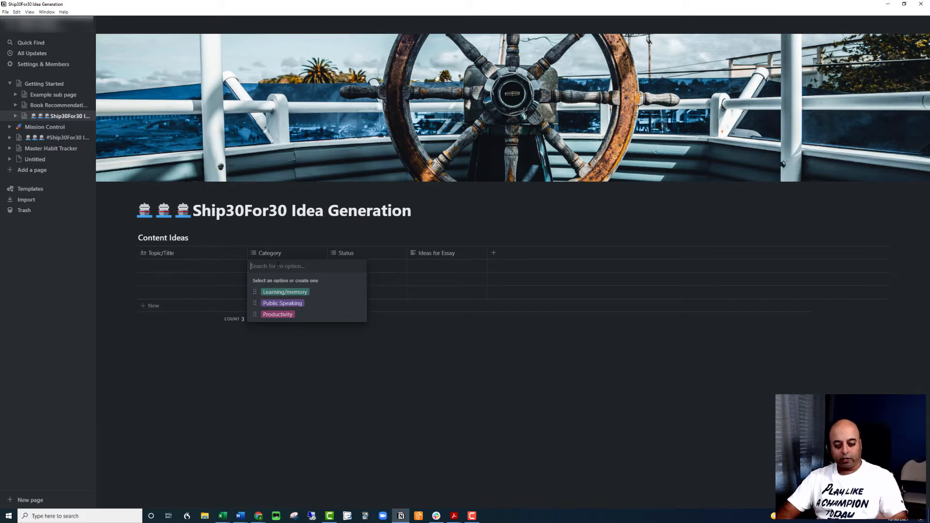
# Create the Status options "Idea", "Completed" and "On Deck" in the first row, and clear them from that cell
pyautogui.press('Tab')
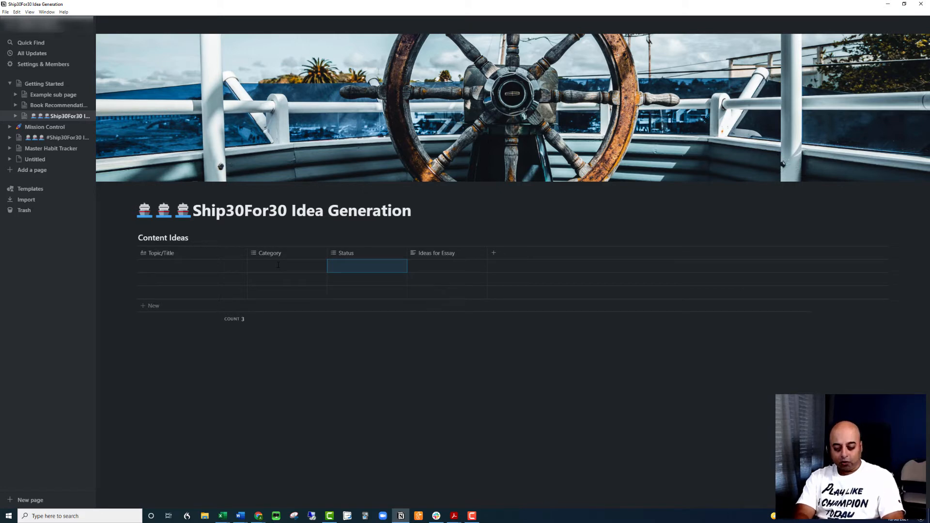
pyautogui.write('Idea')
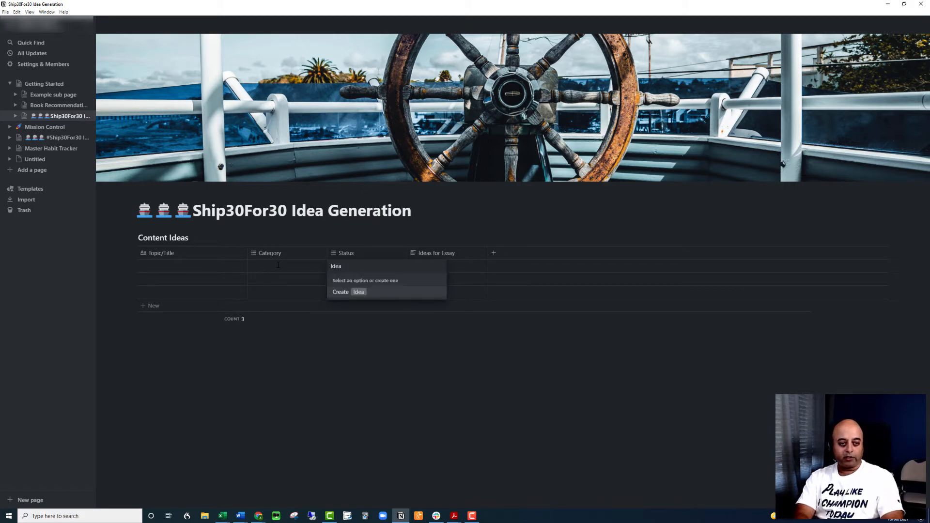
pyautogui.press('Return')
pyautogui.write('Complete')
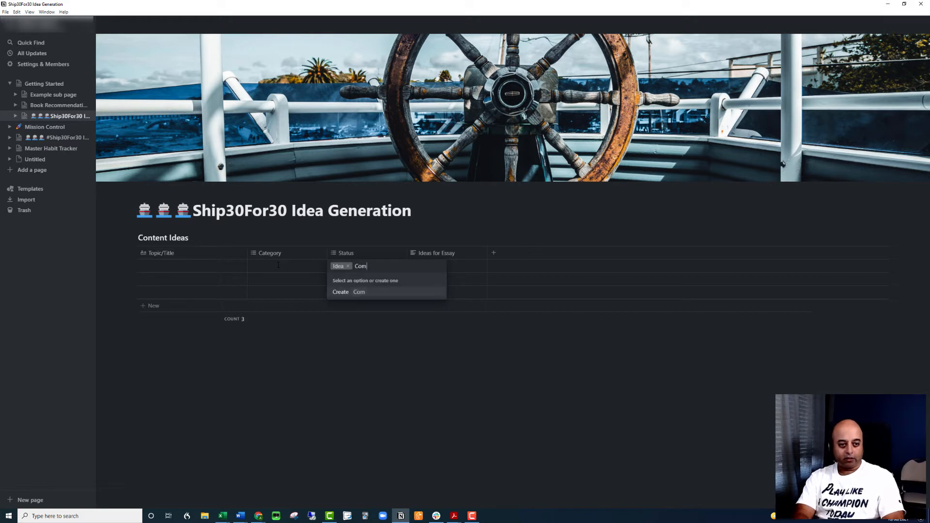
pyautogui.write('d')
pyautogui.press('Return')
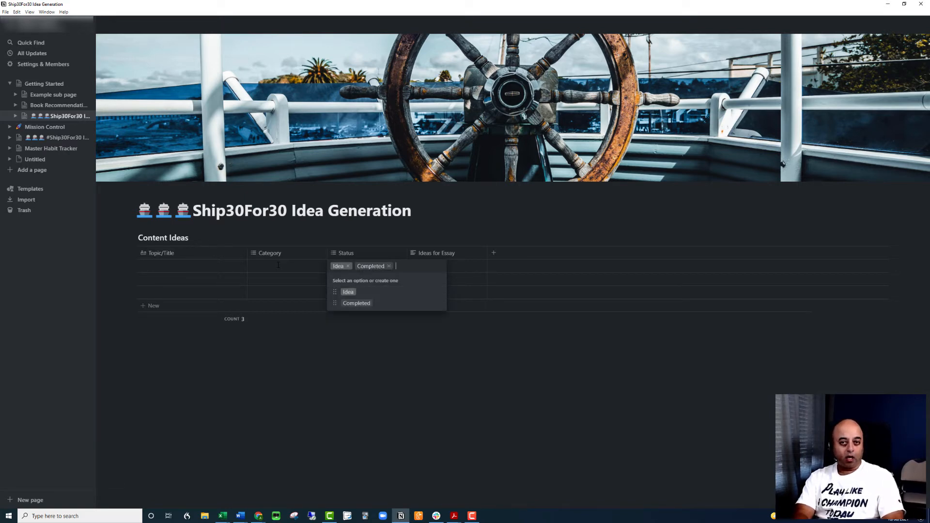
pyautogui.write('On Deck')
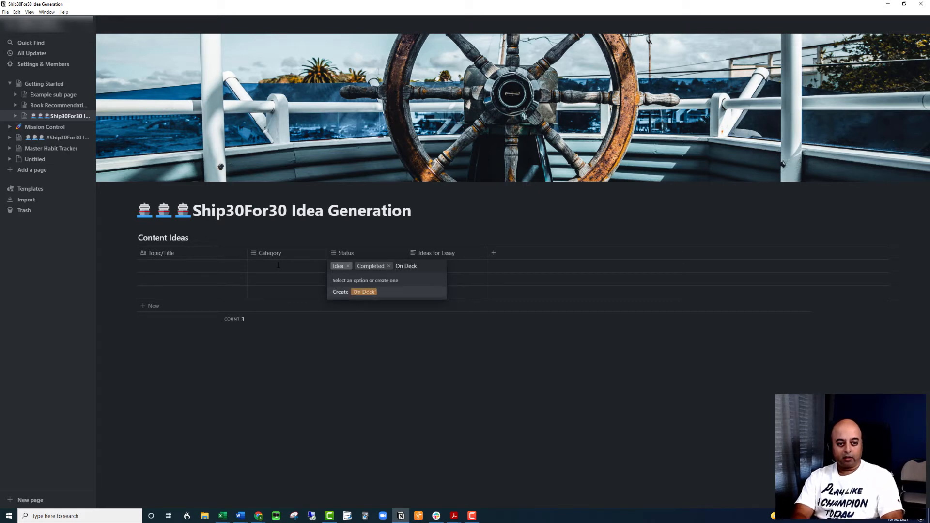
pyautogui.press('Return')
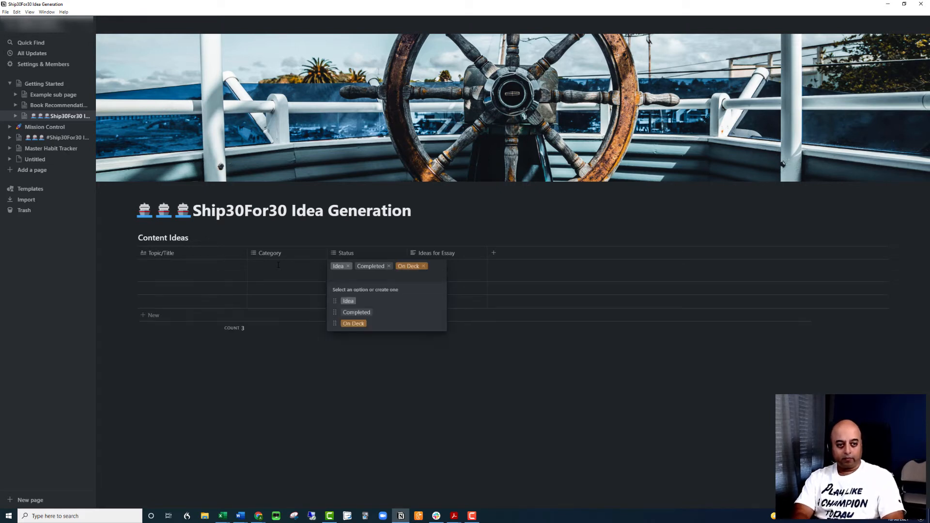
pyautogui.press('Escape')
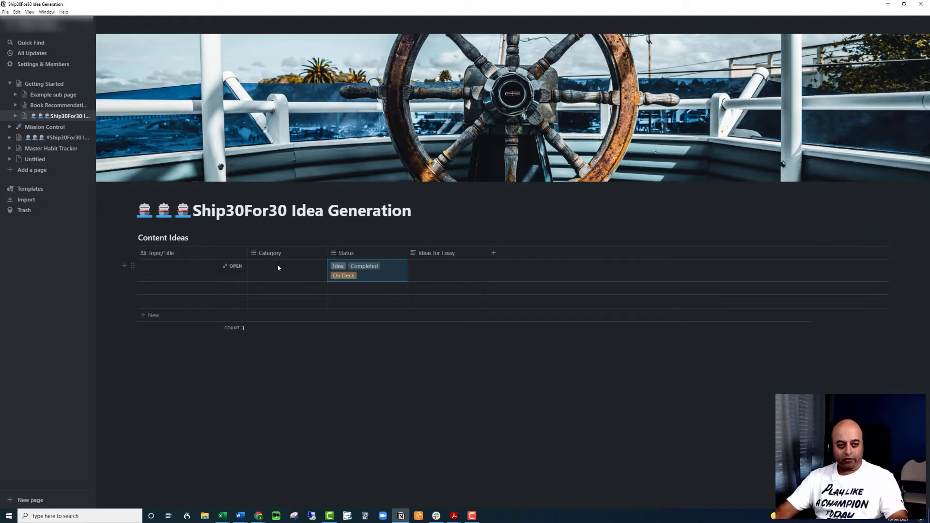
pyautogui.press('BackSpace')
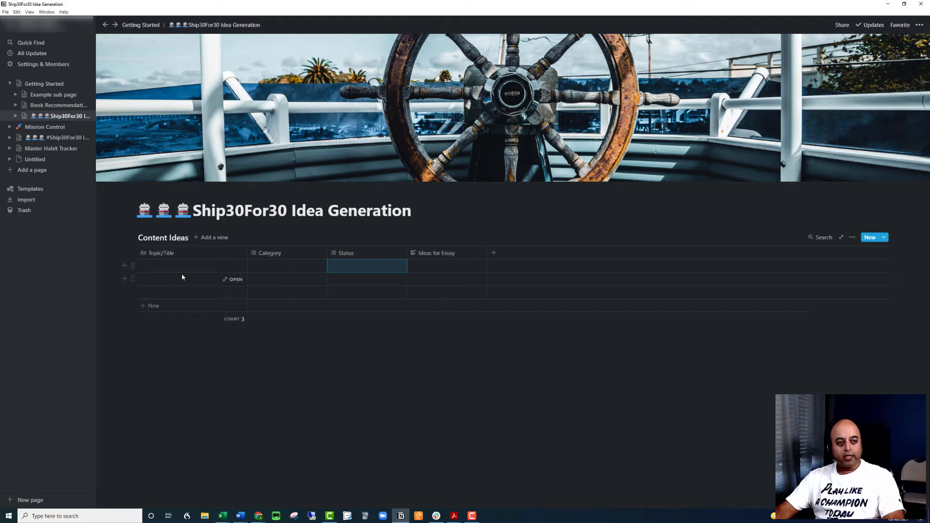
# Enter "Memory Palace" as the Topic/Title of the first row
pyautogui.click(154, 267)
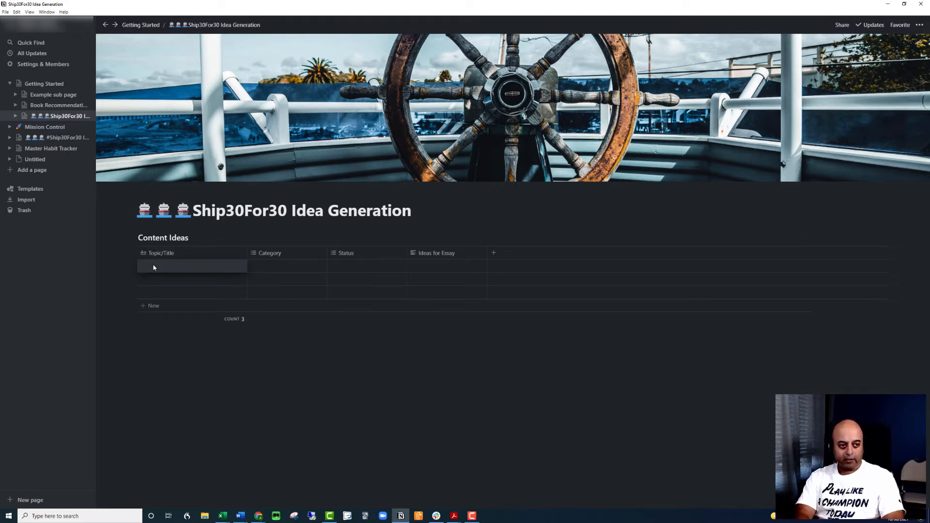
pyautogui.write('Me')
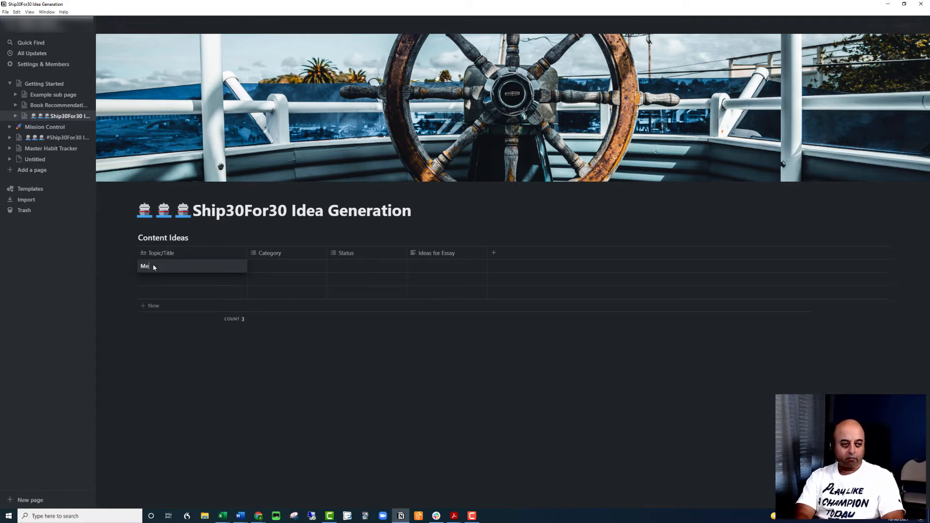
pyautogui.write('mory Plann')
pyautogui.press('BackSpace')
pyautogui.press('BackSpace')
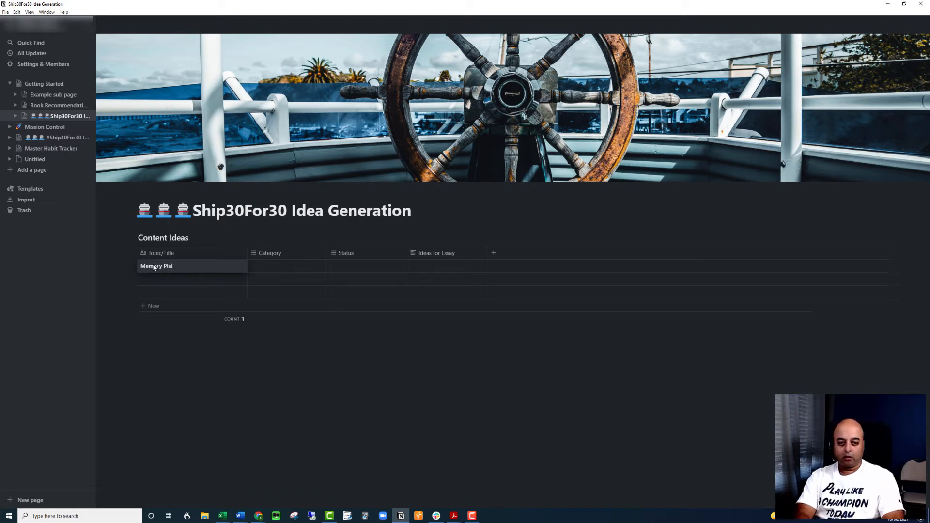
pyautogui.press('BackSpace')
pyautogui.press('BackSpace')
pyautogui.write('alace')
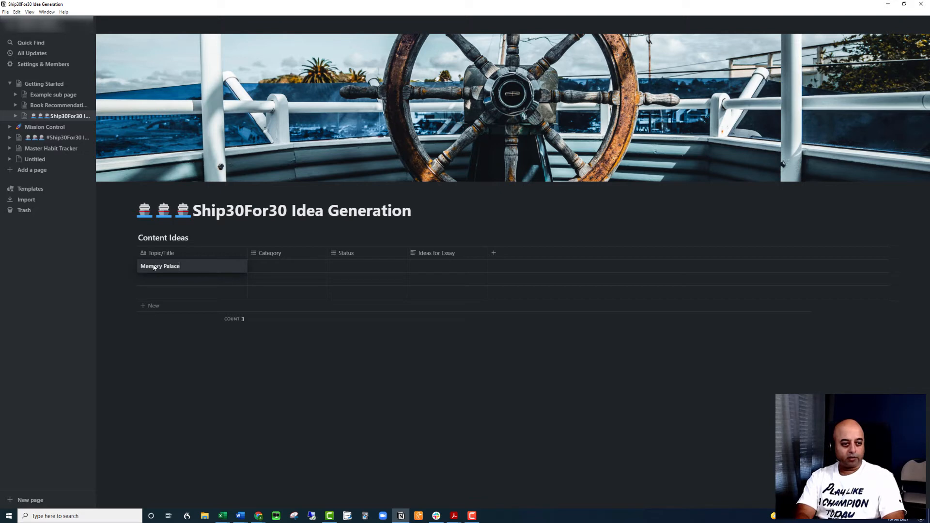
# Set the Memory Palace row's Category to "Learning/memory" and its Status to "Completed"
pyautogui.press('Tab')
pyautogui.write('ler')
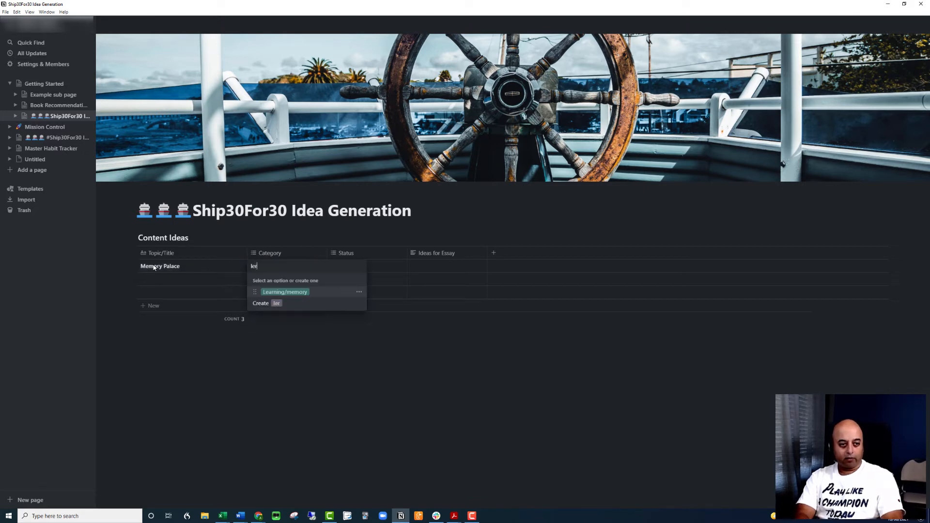
pyautogui.press('BackSpace')
pyautogui.press('BackSpace')
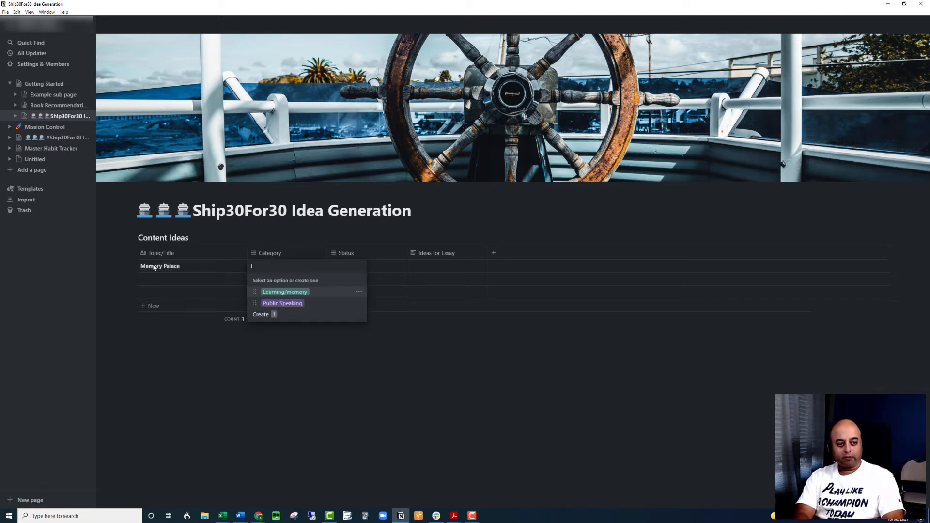
pyautogui.press('Return')
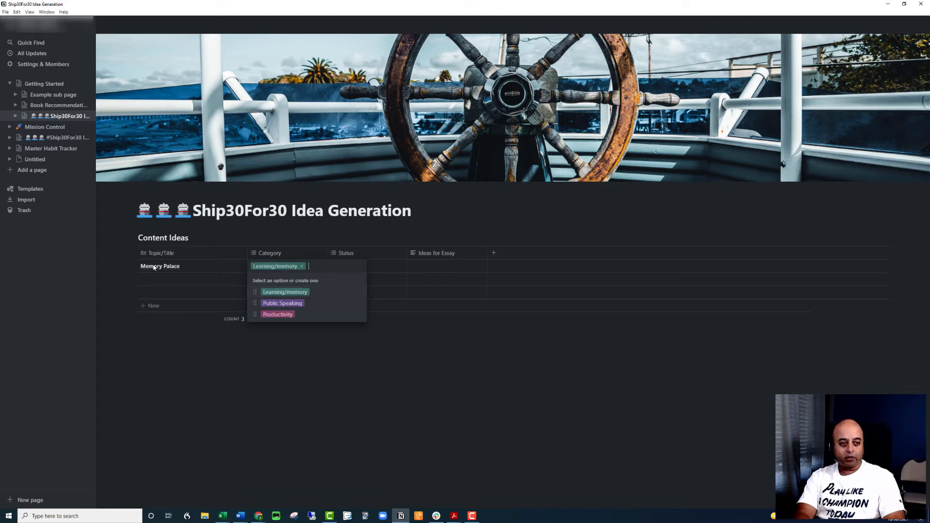
pyautogui.press('Tab')
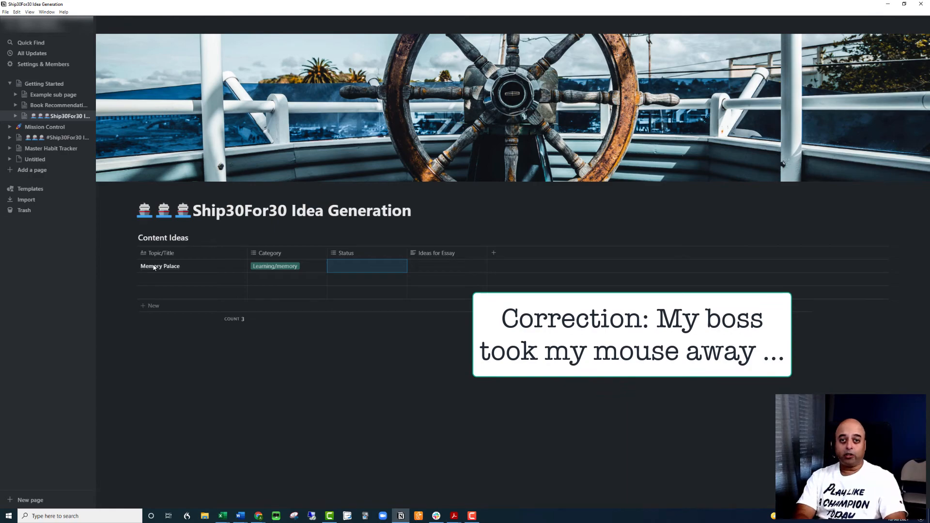
pyautogui.write('com')
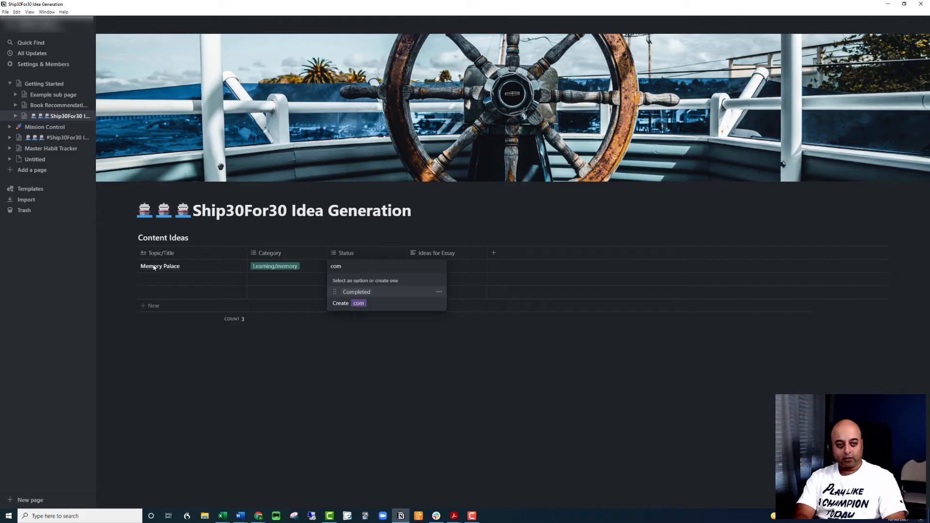
pyautogui.press('Return')
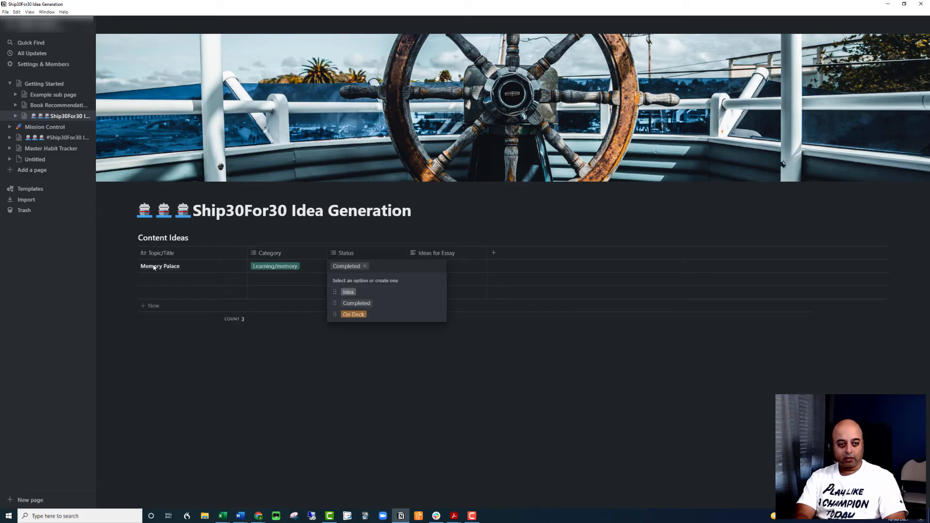
# Enter "Why do it; Does it work;" as the Ideas for Essay text of the Memory Palace row
pyautogui.press('Tab')
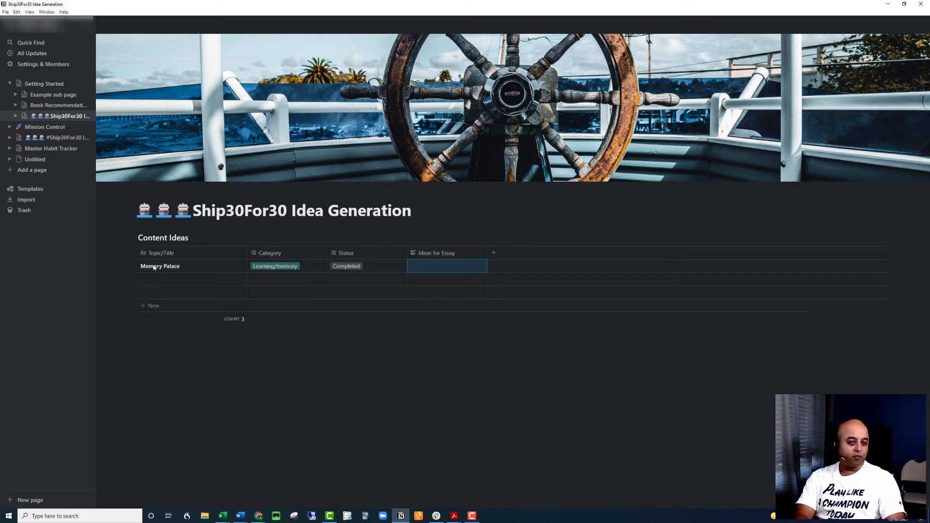
pyautogui.write('Why')
pyautogui.press('BackSpace')
pyautogui.press('BackSpace')
pyautogui.press('BackSpace')
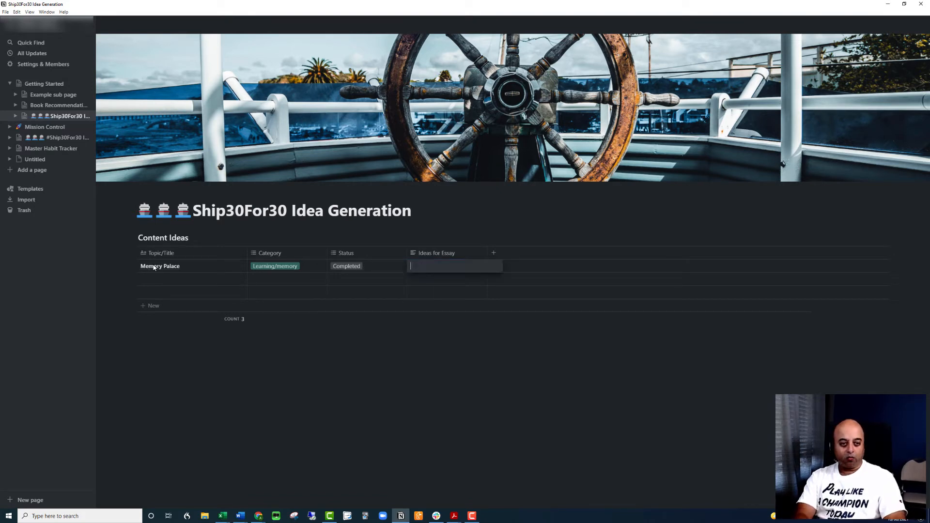
pyautogui.write('Why do it')
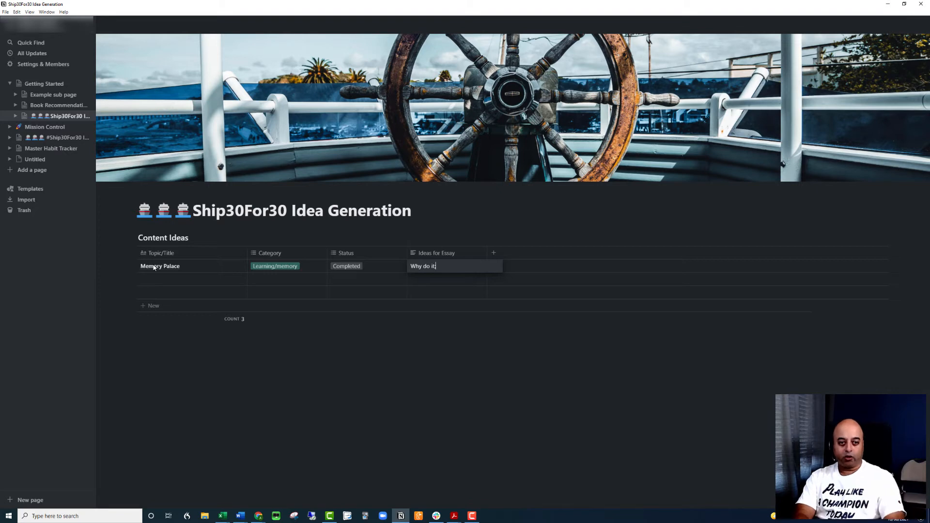
pyautogui.write('; Does it work;')
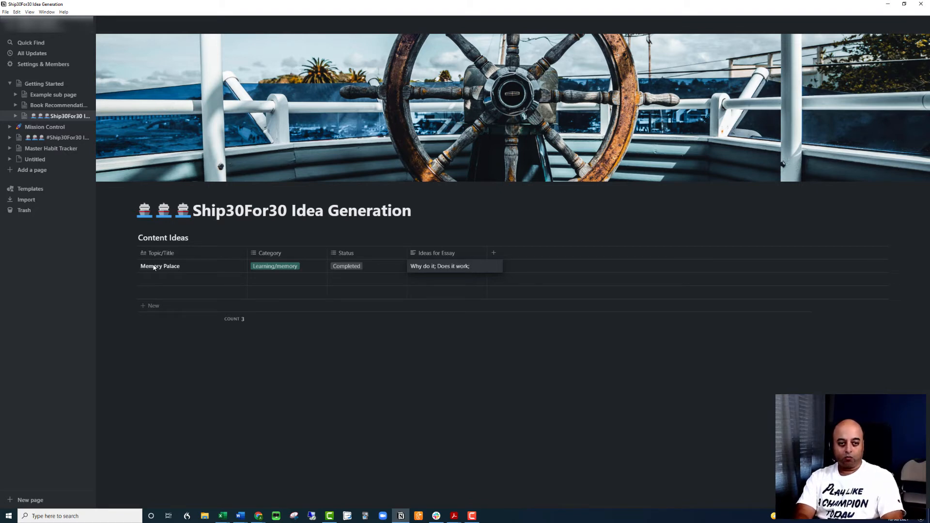
pyautogui.press('Return')
# Enter "3 Biggest Mistakes people make when public speaking" as the Topic/Title of the second row
pyautogui.press('Left')
pyautogui.press('Left')
pyautogui.press('Left')
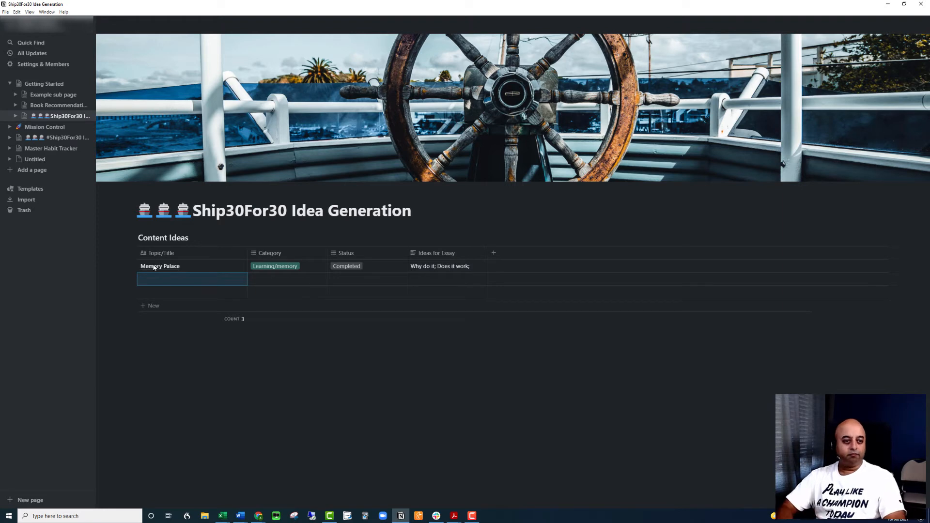
pyautogui.click(259, 516)
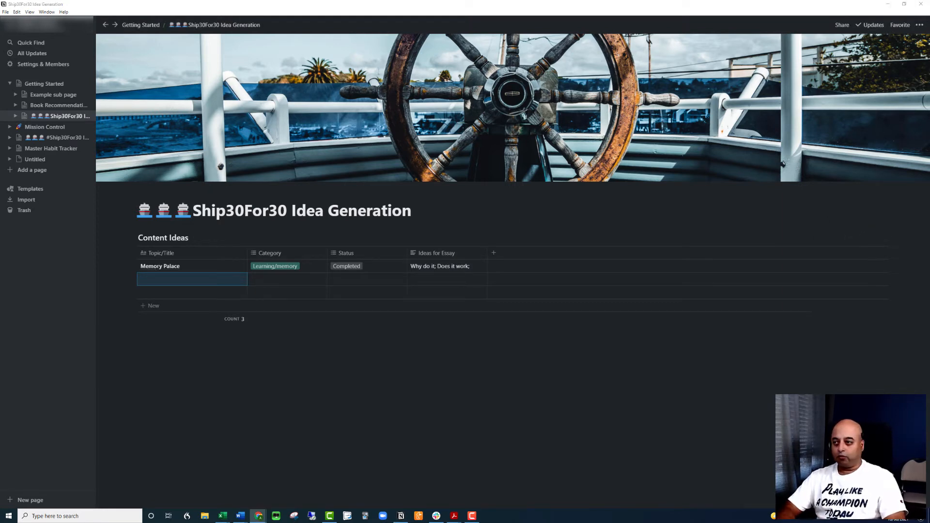
pyautogui.click(188, 282)
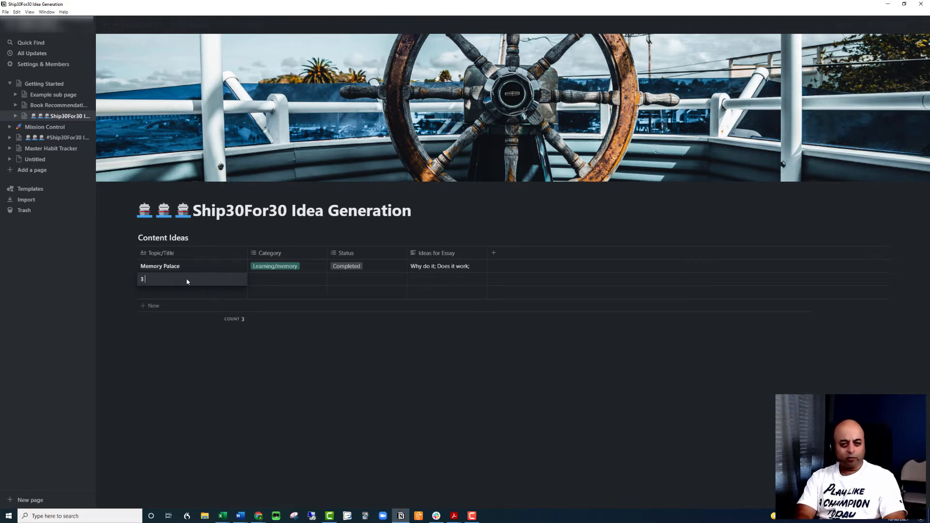
pyautogui.write('3 Biggest ')
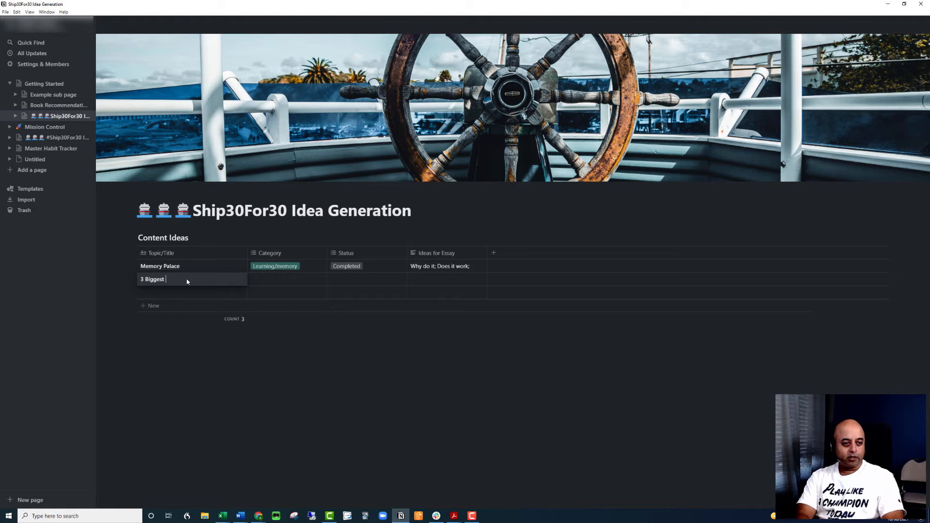
pyautogui.write('Mistakes p[eo')
pyautogui.press('BackSpace')
pyautogui.press('BackSpace')
pyautogui.press('BackSpace')
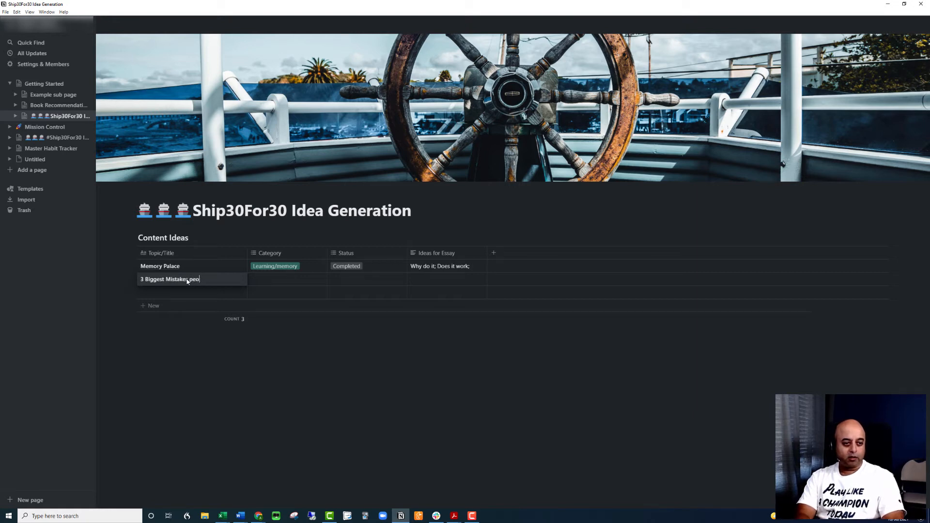
pyautogui.write('[')
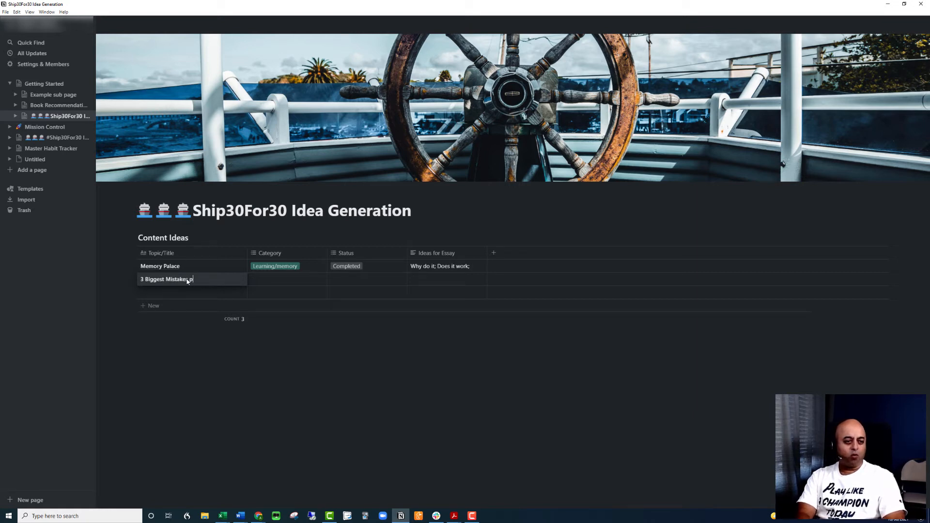
pyautogui.write('eople')
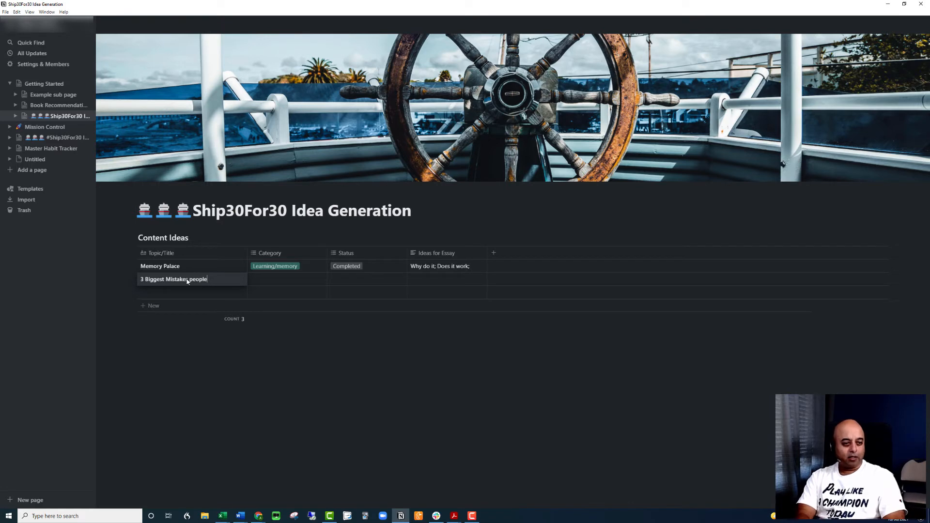
pyautogui.write(' make ')
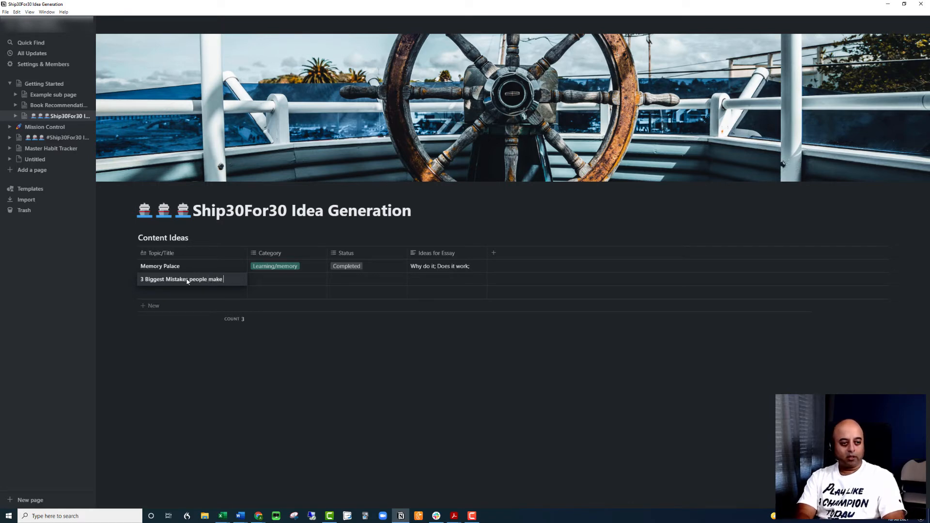
pyautogui.write('when pu')
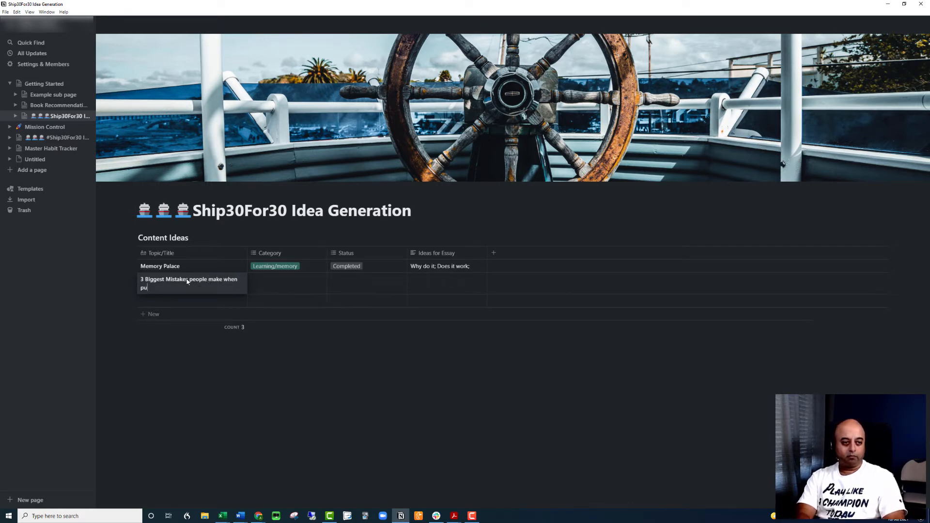
pyautogui.write('blic speaking')
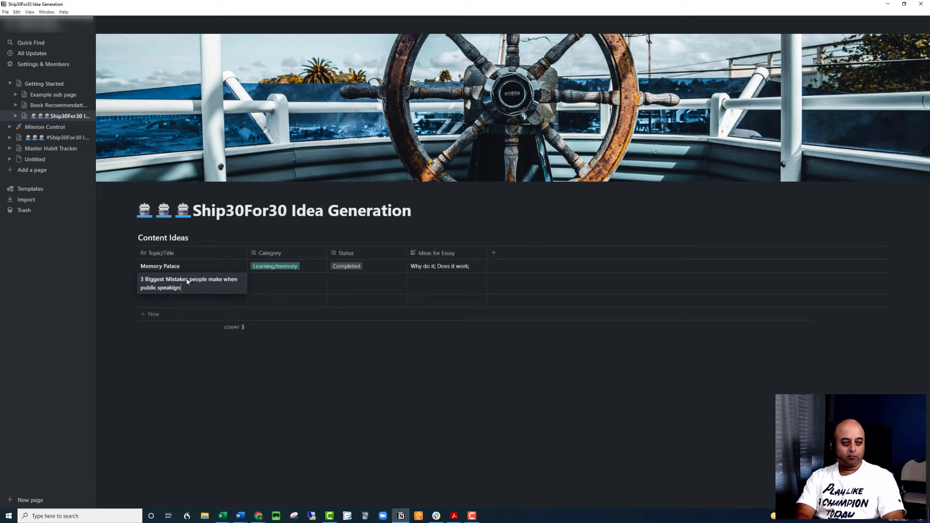
# Set the second row's Category to "Public Speaking" and its Status to "On Deck"
pyautogui.press('Tab')
pyautogui.write('pu')
pyautogui.press('Return')
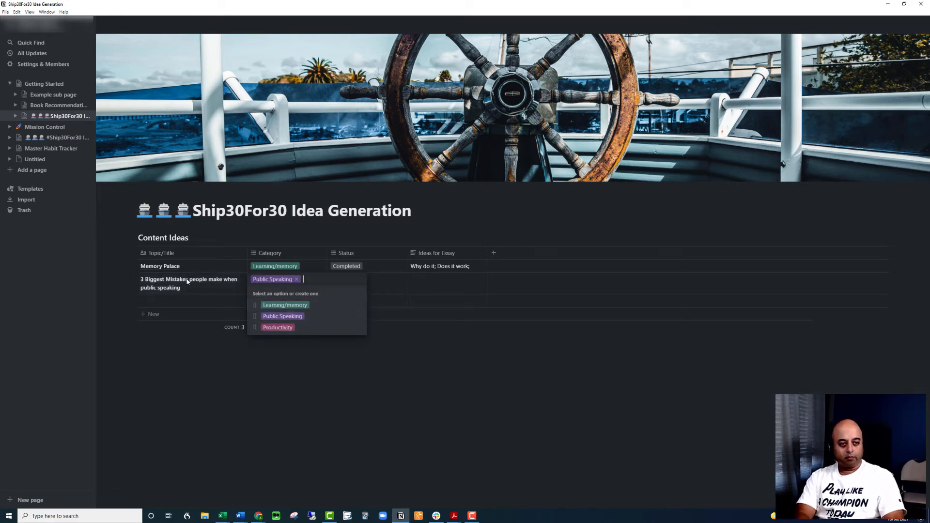
pyautogui.press('Tab')
pyautogui.write('on')
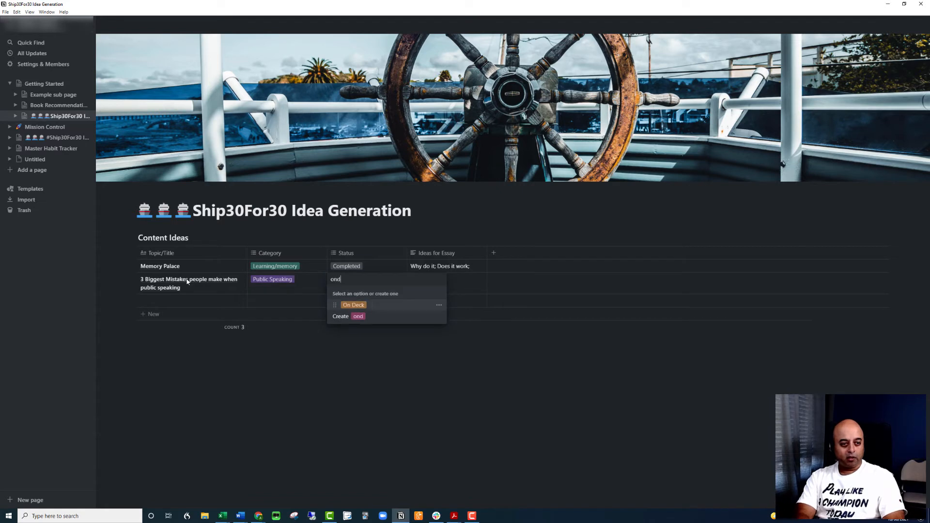
pyautogui.press('Return')
pyautogui.press('Tab')
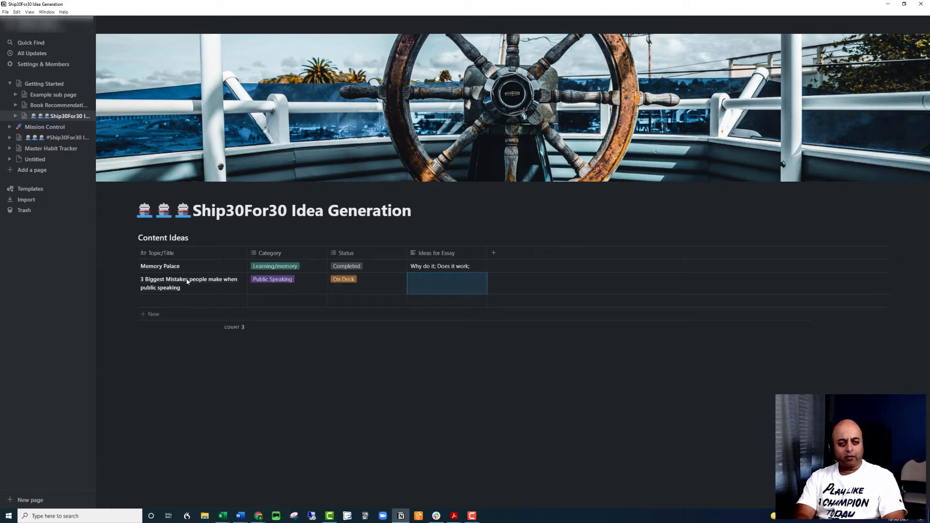
# Widen the Ideas for Essay column and enter "Standing still; monotone; memorizing speech" for the public speaking row
pyautogui.moveTo(487, 252); pyautogui.dragTo(694, 253)
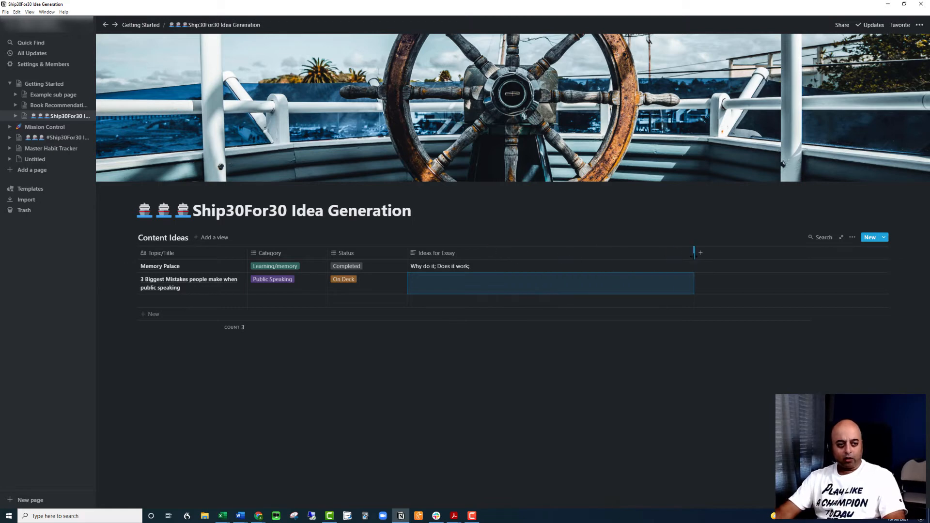
pyautogui.click(443, 289)
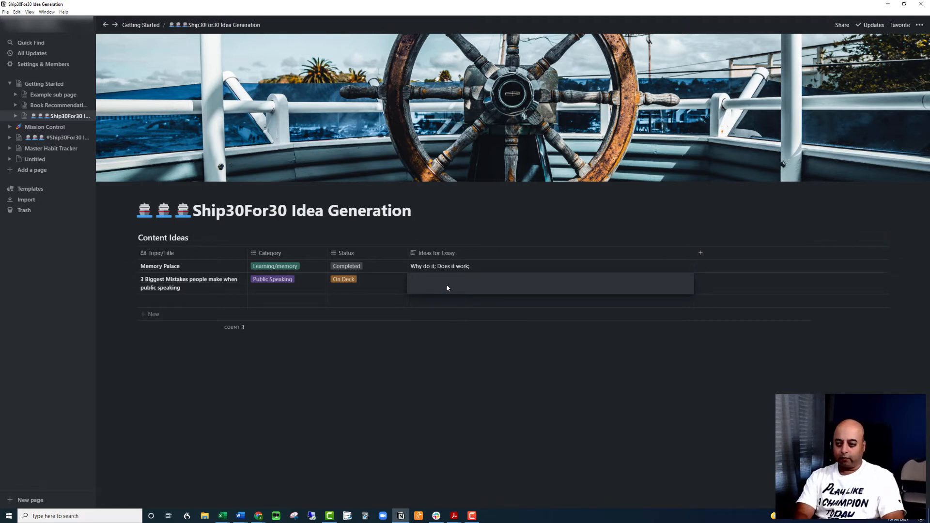
pyautogui.write('St')
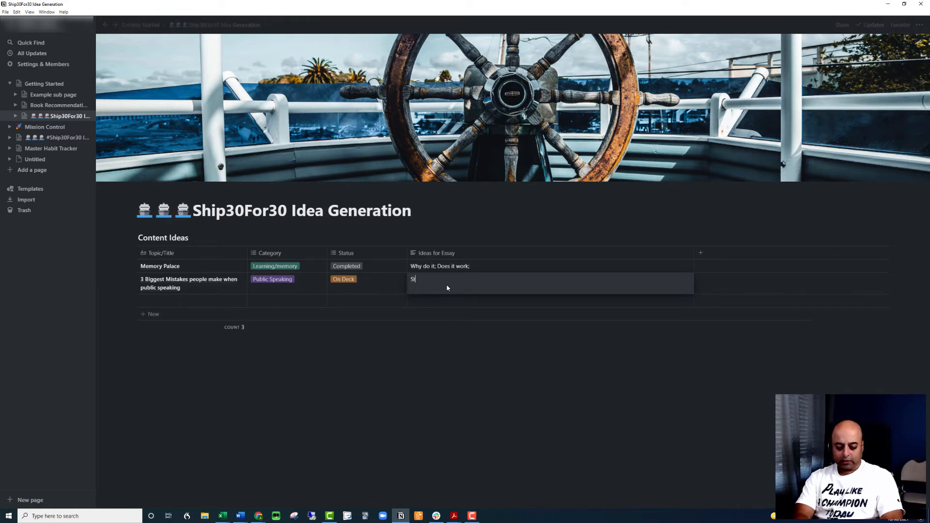
pyautogui.write('anding still; moono')
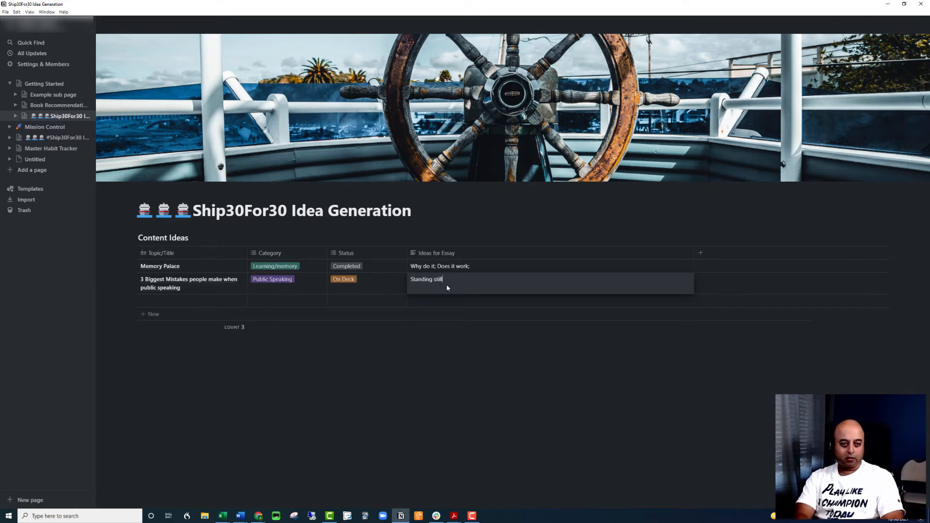
pyautogui.press('BackSpace')
pyautogui.press('BackSpace')
pyautogui.press('BackSpace')
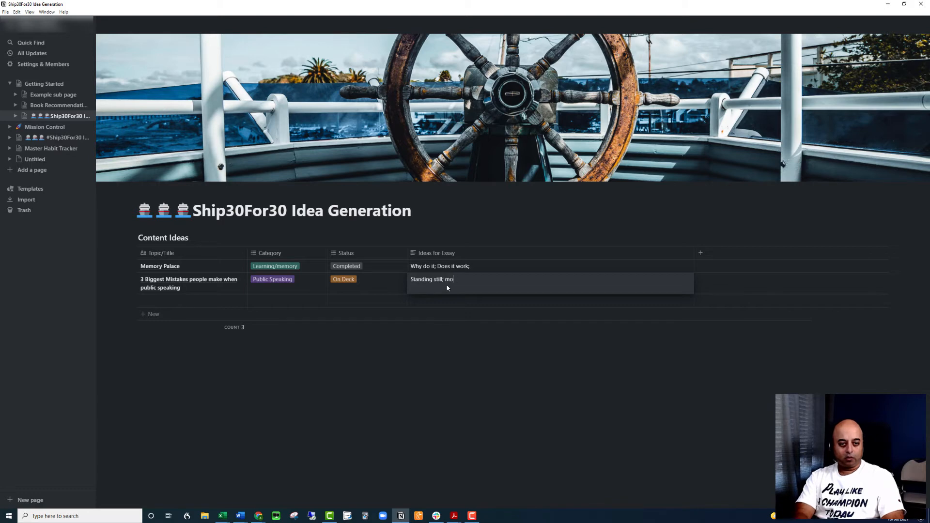
pyautogui.write('notone')
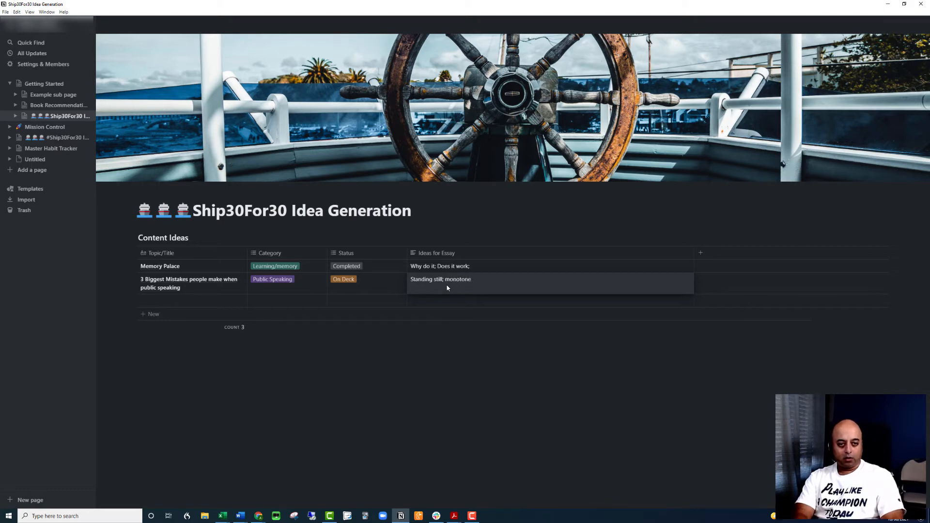
pyautogui.write('; mempo')
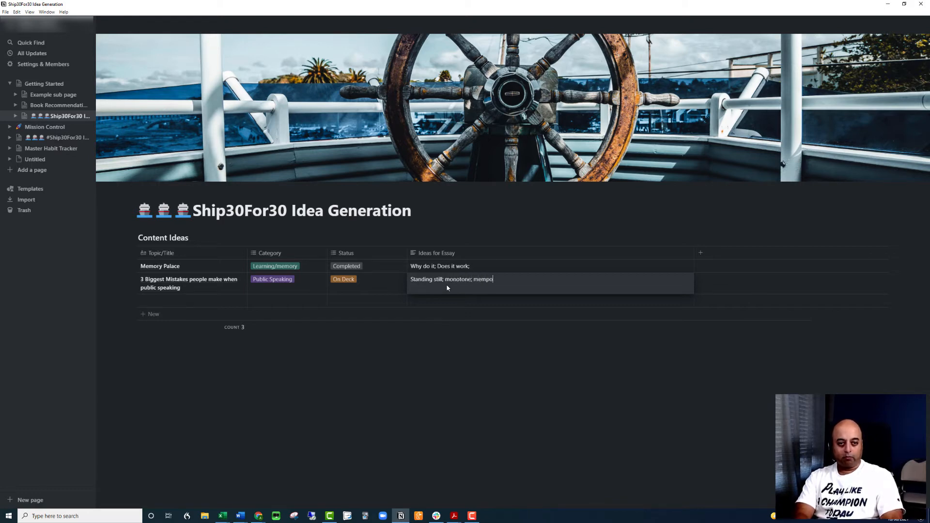
pyautogui.press('BackSpace')
pyautogui.press('BackSpace')
pyautogui.press('BackSpace')
pyautogui.write('morizi')
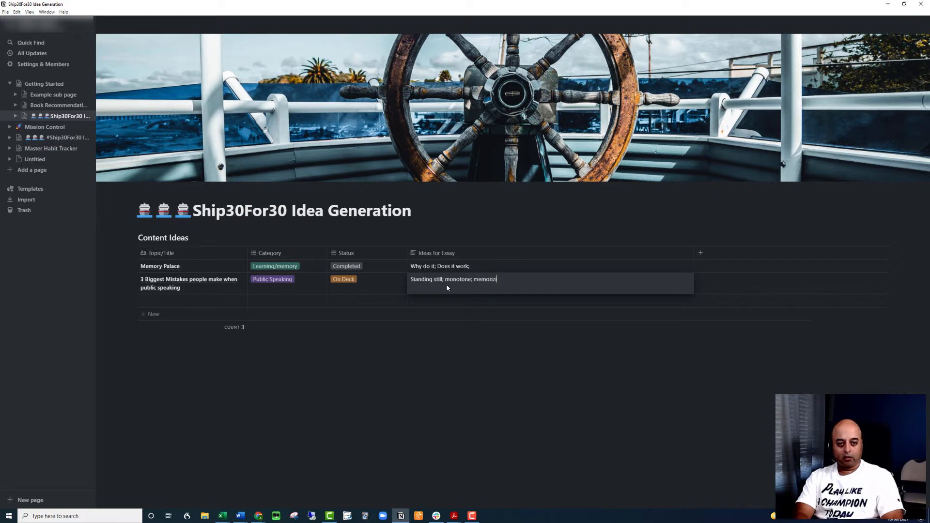
pyautogui.write('ng speech')
pyautogui.press('Return')
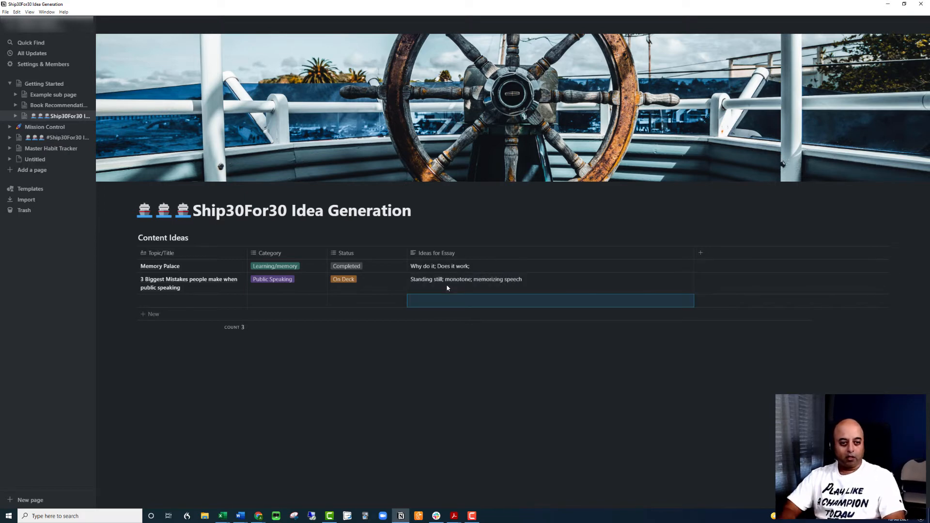
# Enter "Wisdom of Navy Seals - Get Comfortable Being Uncomfortable" as the Topic/Title of the third row
pyautogui.press('Left')
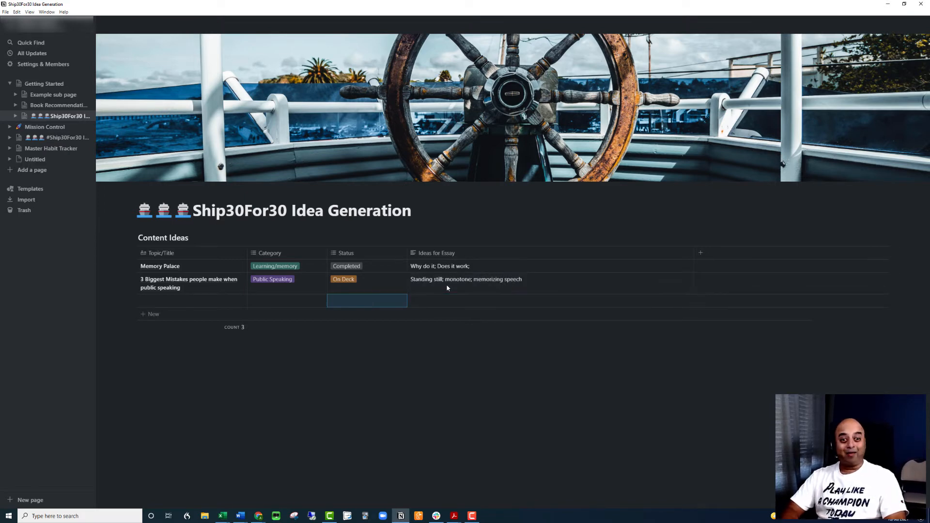
pyautogui.press('Left')
pyautogui.press('Left')
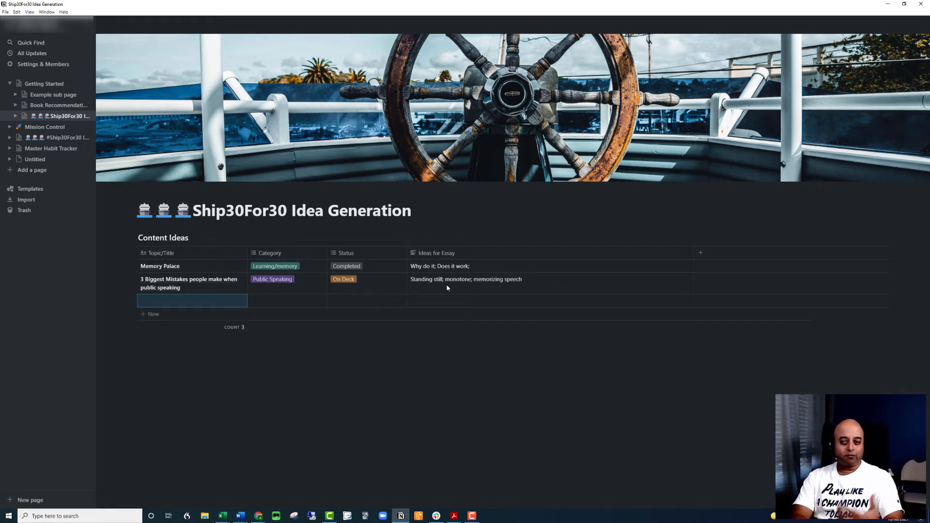
pyautogui.write('Wisdom ')
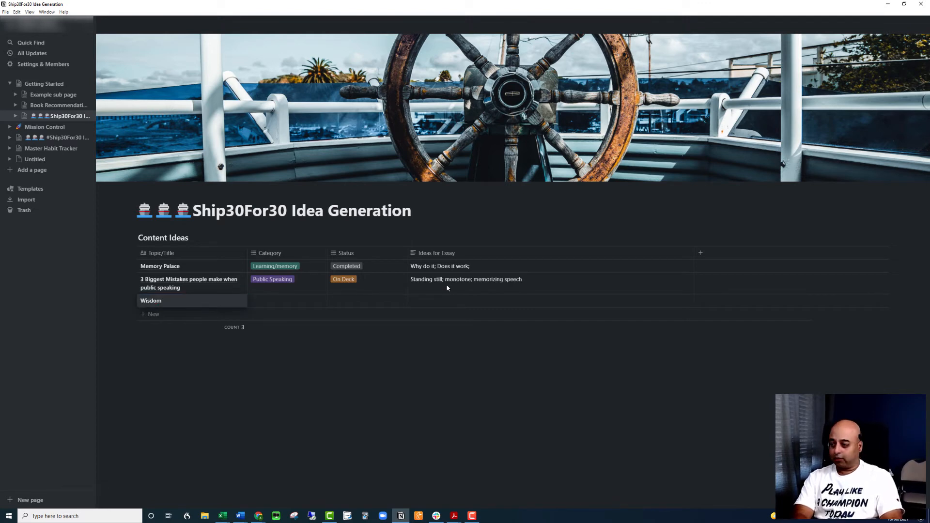
pyautogui.write('of Navy')
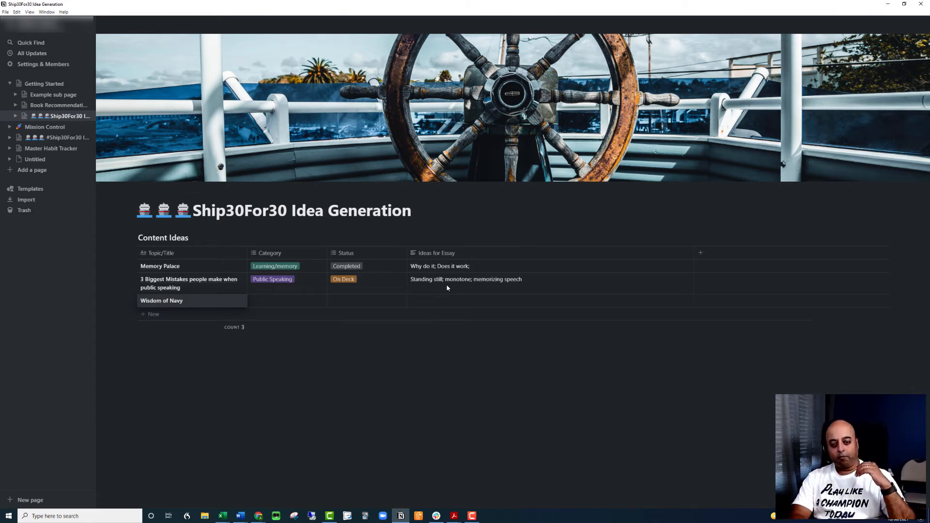
pyautogui.write('S')
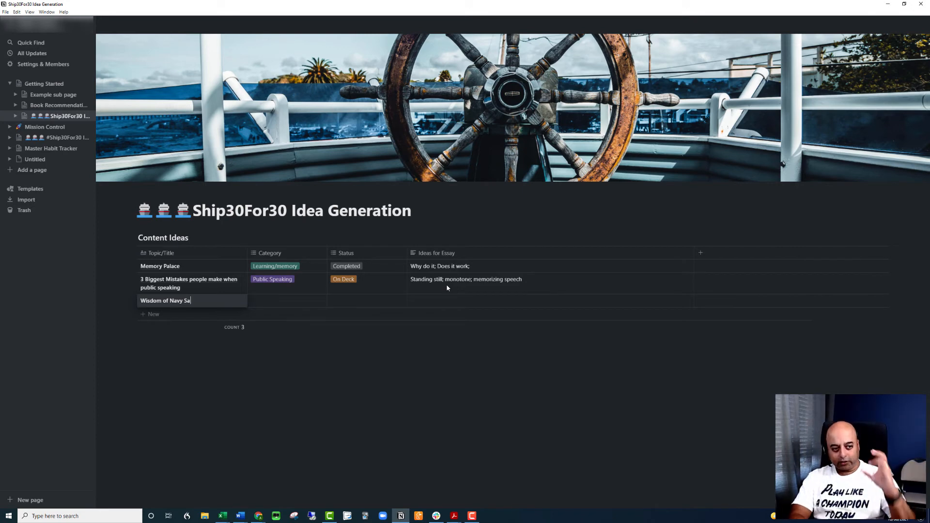
pyautogui.write('eals')
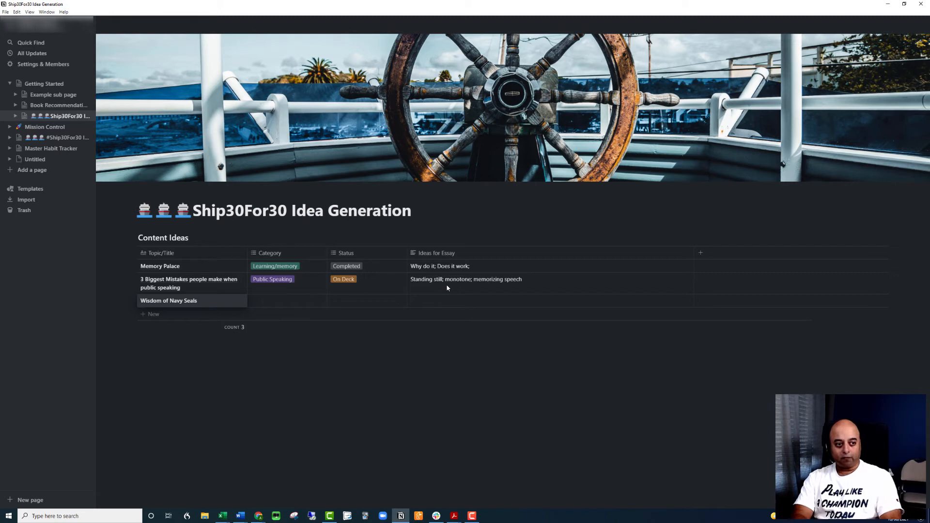
pyautogui.write(' -')
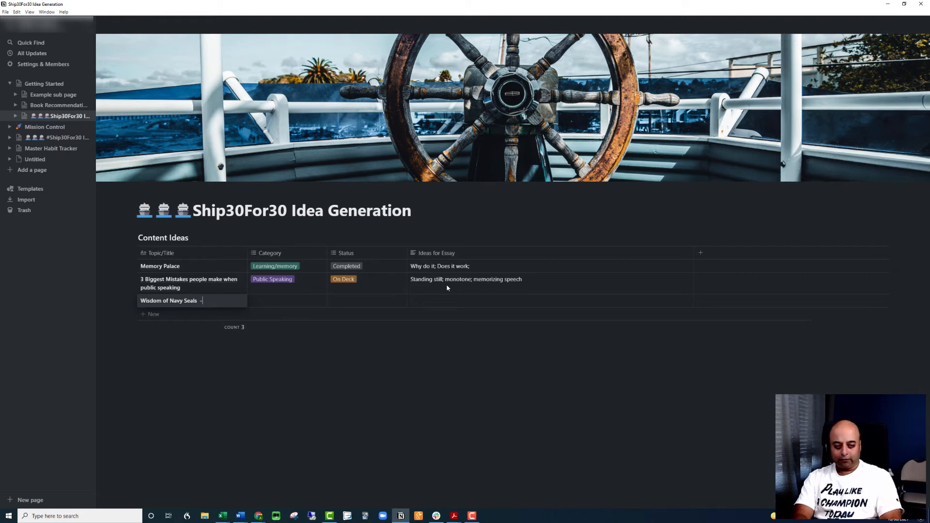
pyautogui.press('BackSpace')
pyautogui.write('- ')
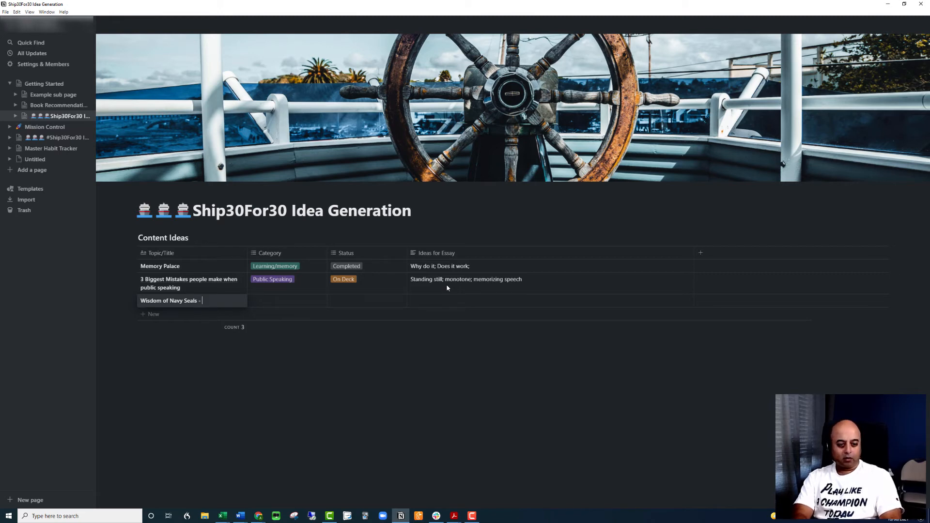
pyautogui.write('Get Comfor')
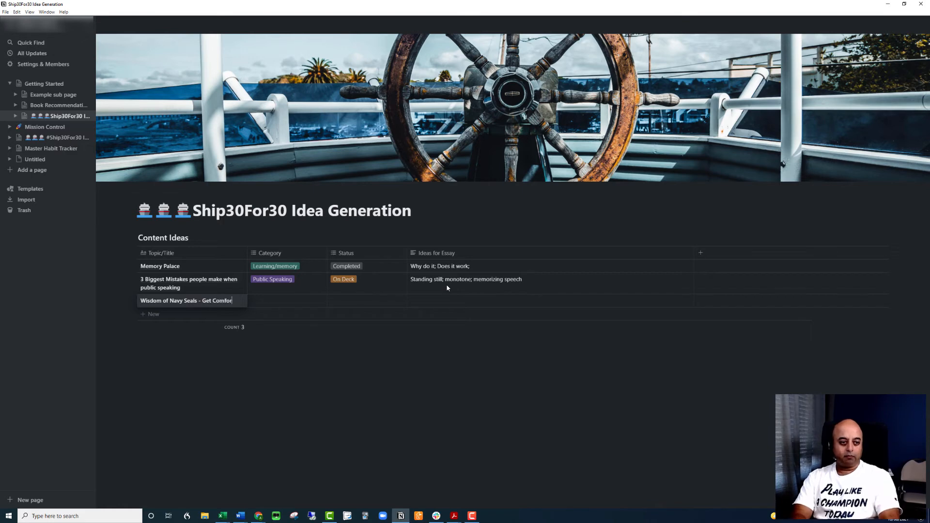
pyautogui.write('table ')
pyautogui.write('Beig')
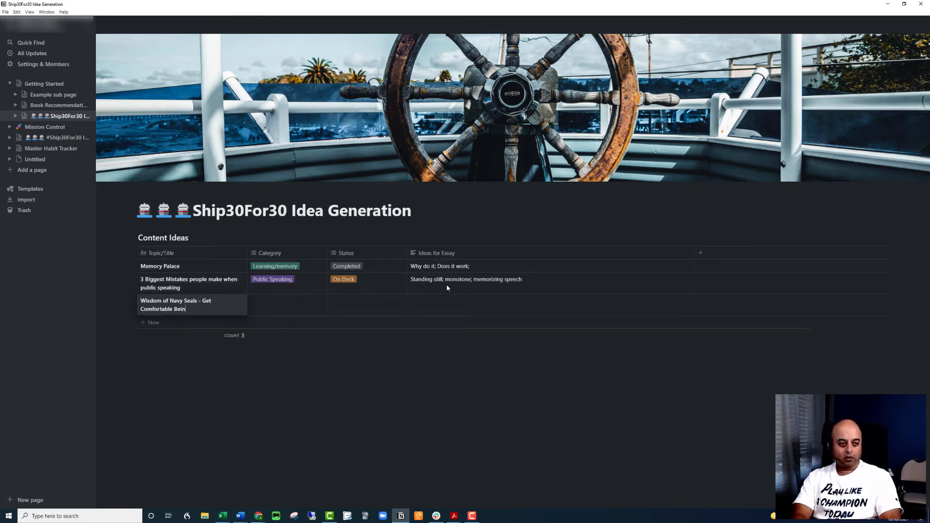
pyautogui.write('g Uncomf')
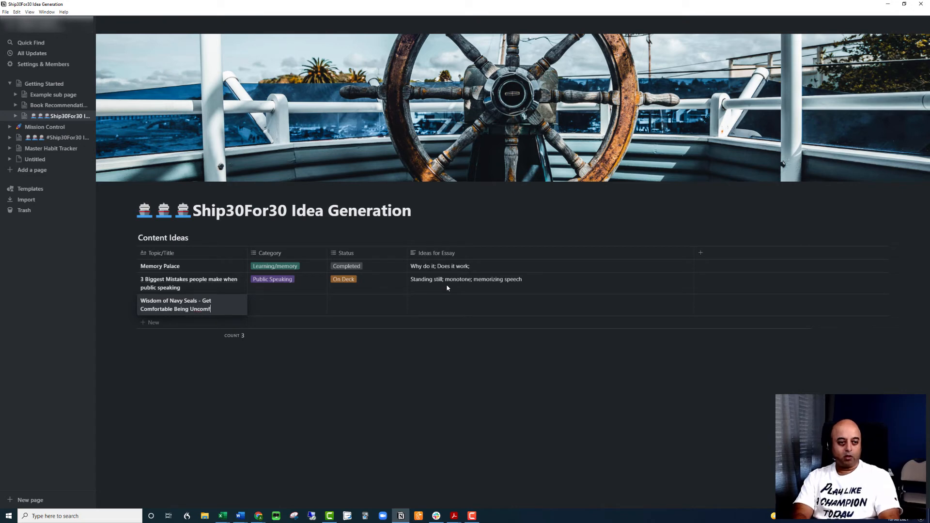
pyautogui.write('ortable')
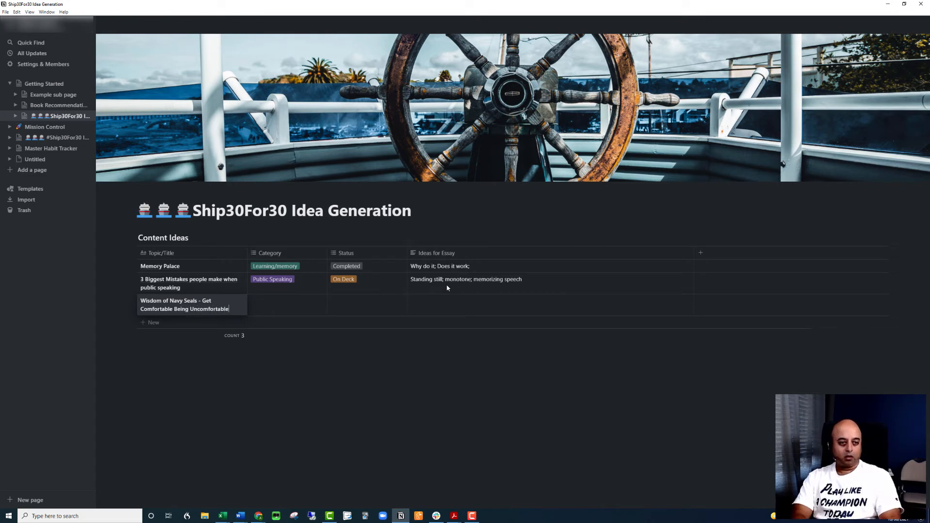
# Set the third row's Category to "Productivity" and its Status to "Idea"
pyautogui.press('Tab')
pyautogui.press('Return')
pyautogui.write('p')
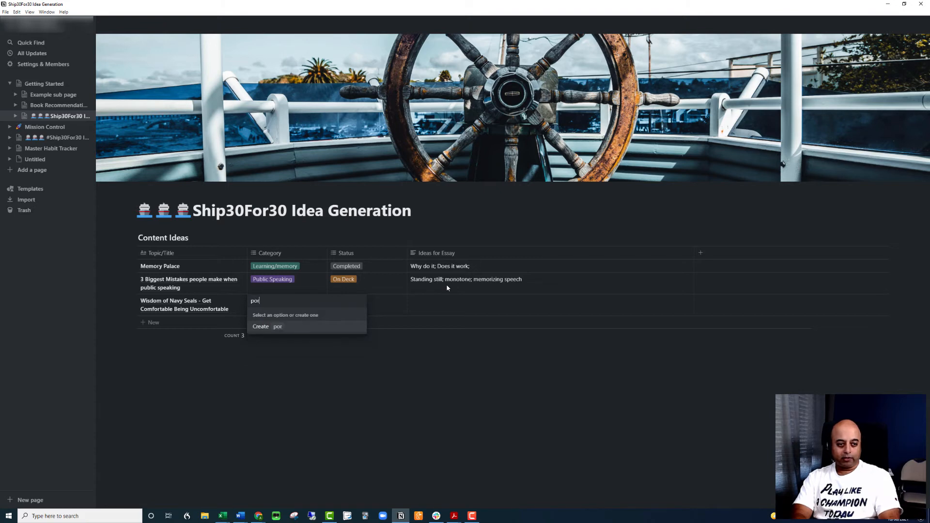
pyautogui.press('Escape')
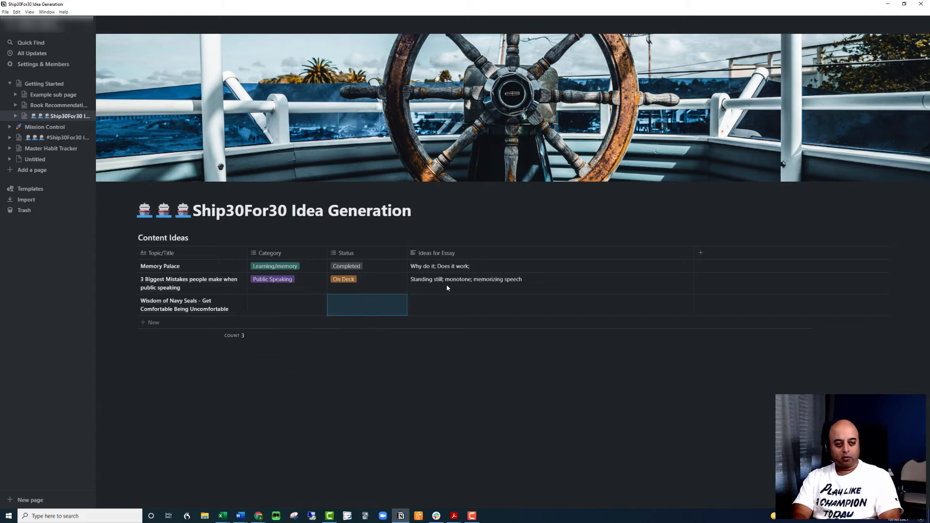
pyautogui.write('pro')
pyautogui.press('Return')
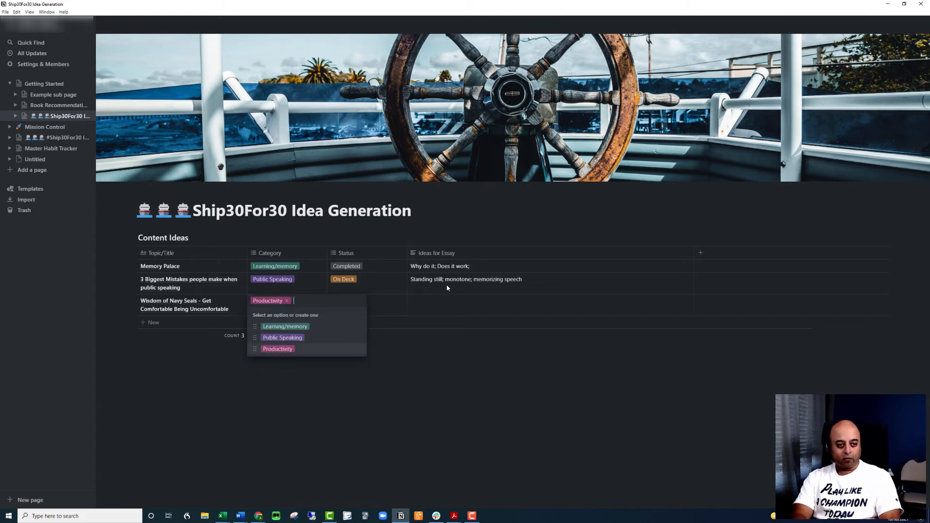
pyautogui.press('Tab')
pyautogui.press('Return')
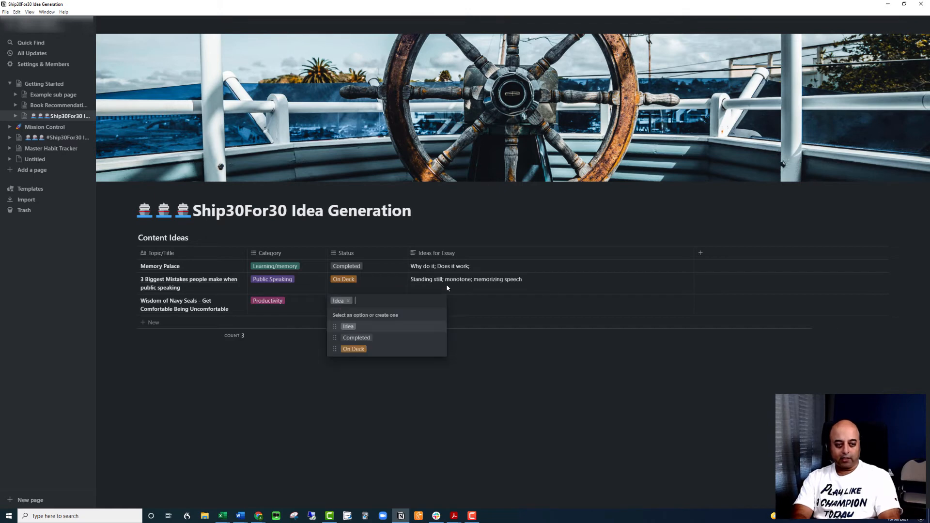
pyautogui.press('Return')
pyautogui.press('Tab')
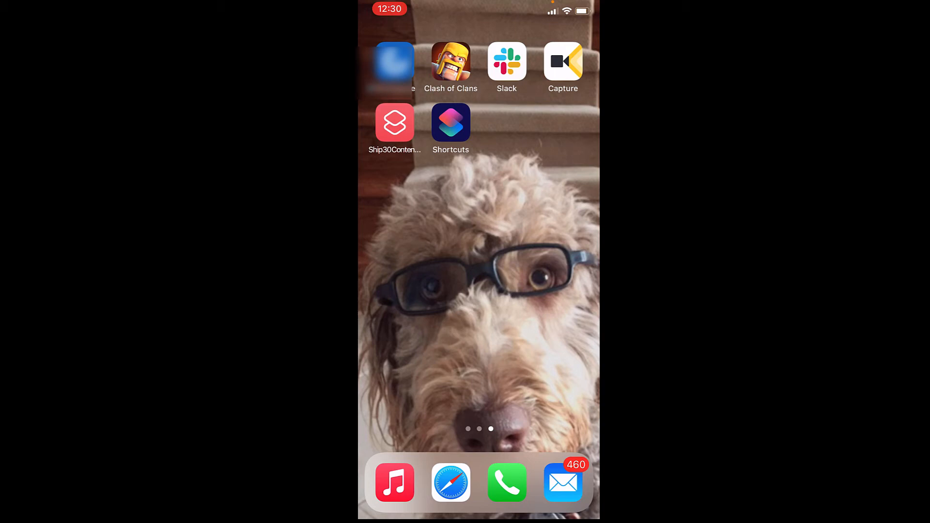
# On the phone, open the idea page with the existing Ship30 content shortcut, look over its table, and return to the home screen
pyautogui.click(397, 121)
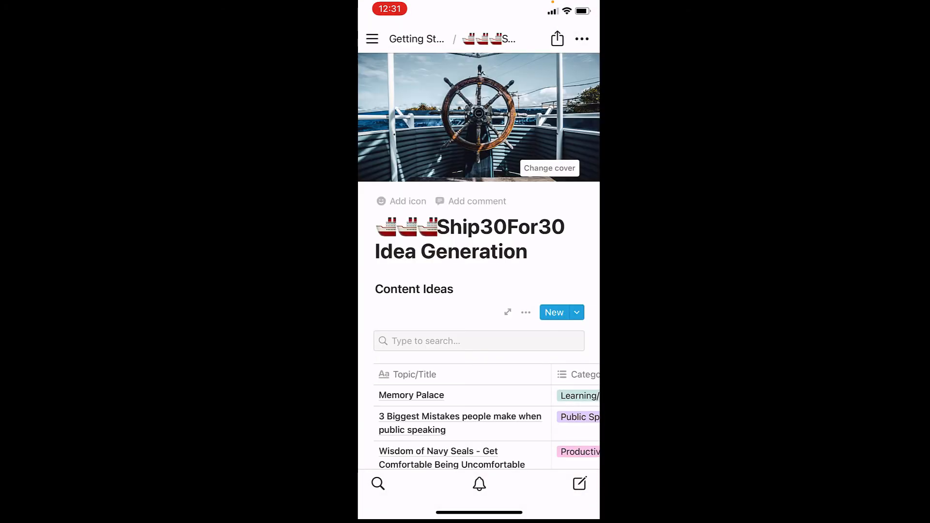
pyautogui.scroll(-3, 478, 291)
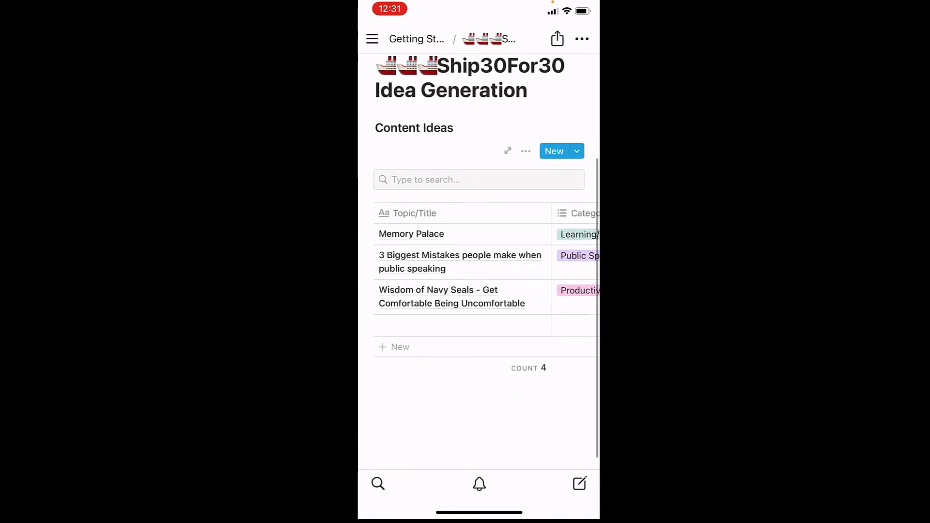
pyautogui.scroll(3, 479, 262)
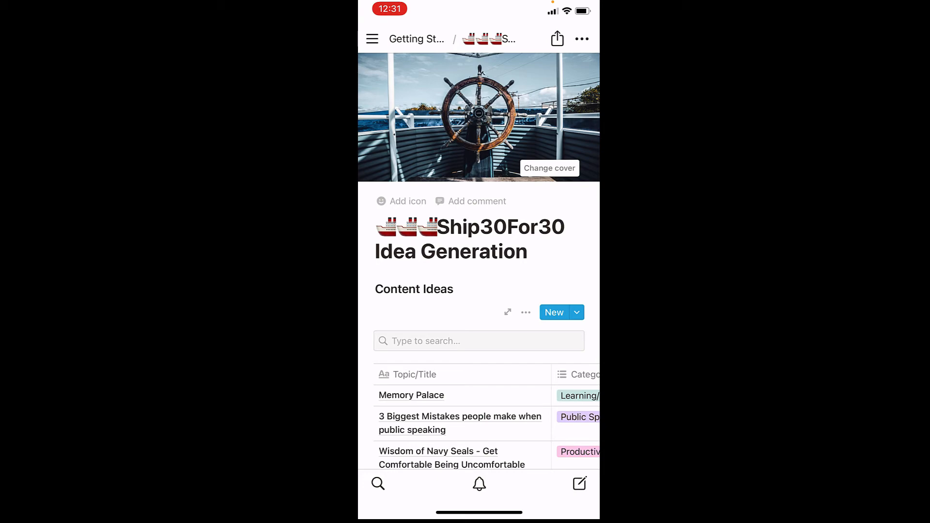
pyautogui.moveTo(479, 513); pyautogui.dragTo(440, 301)
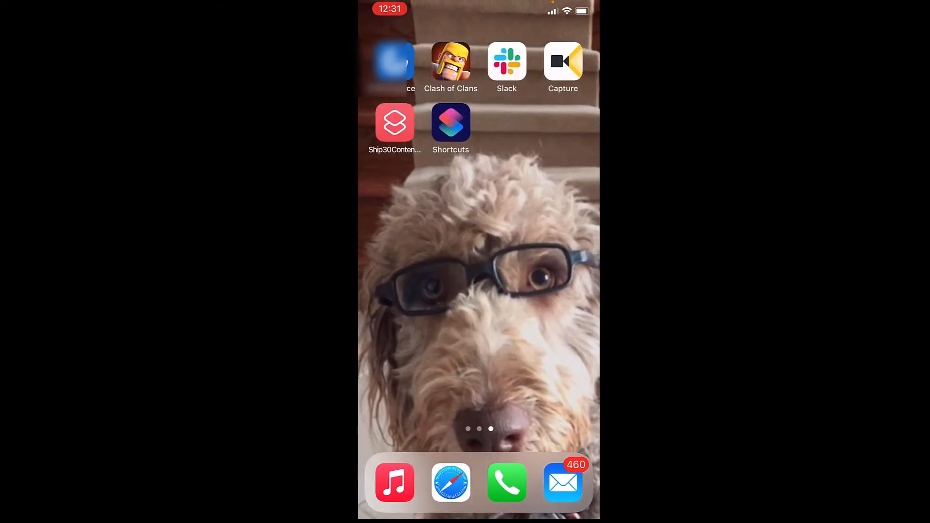
# Switch to Safari, copy the web address of the Ship30For30 Idea Generation page, and return to the home screen
pyautogui.click(450, 483)
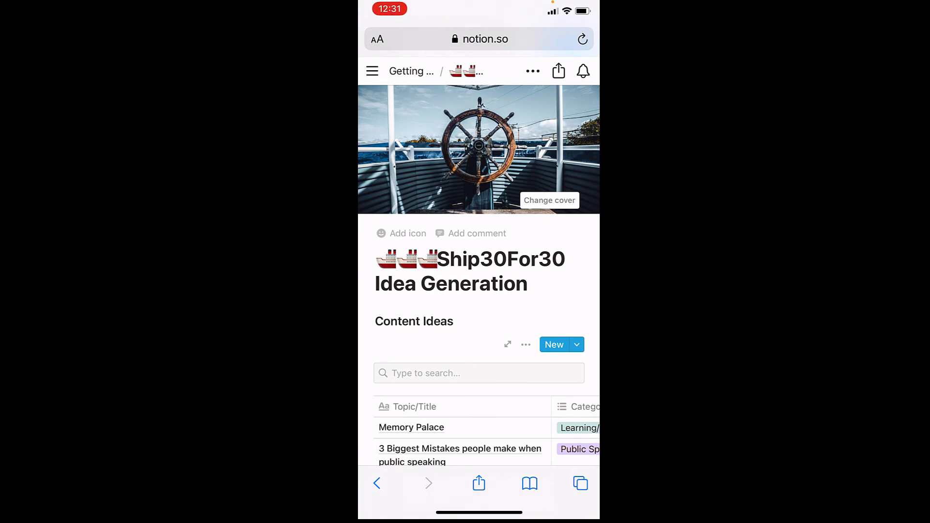
pyautogui.scroll(-3, 479, 272)
pyautogui.scroll(3, 478, 271)
pyautogui.click(479, 39)
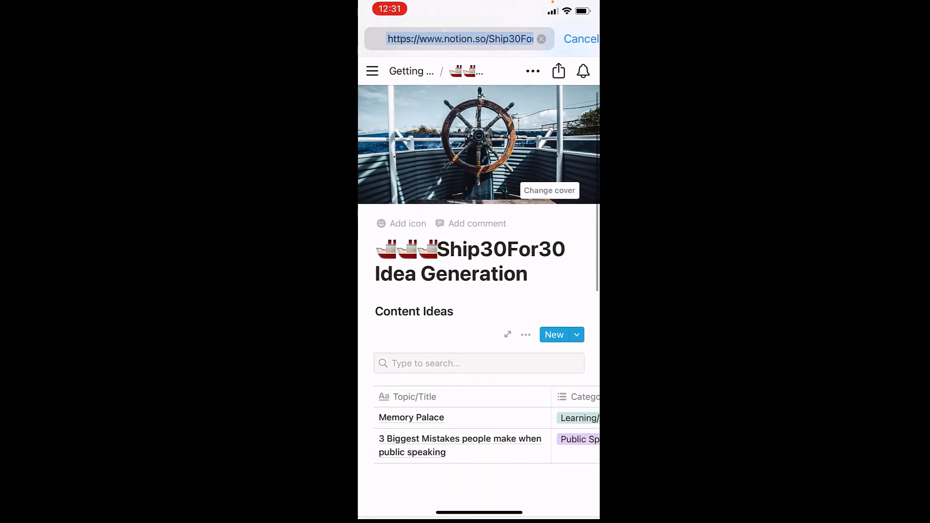
pyautogui.click(447, 39)
pyautogui.click(432, 67)
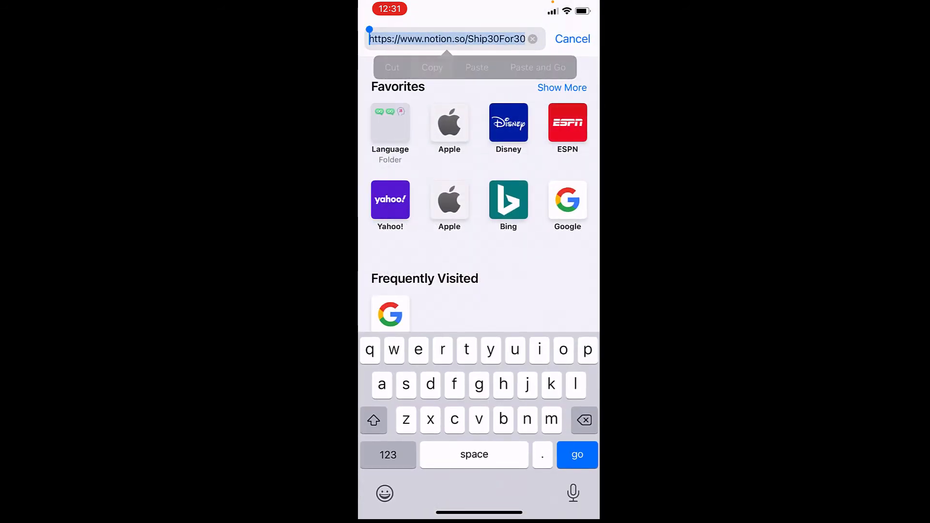
pyautogui.click(572, 39)
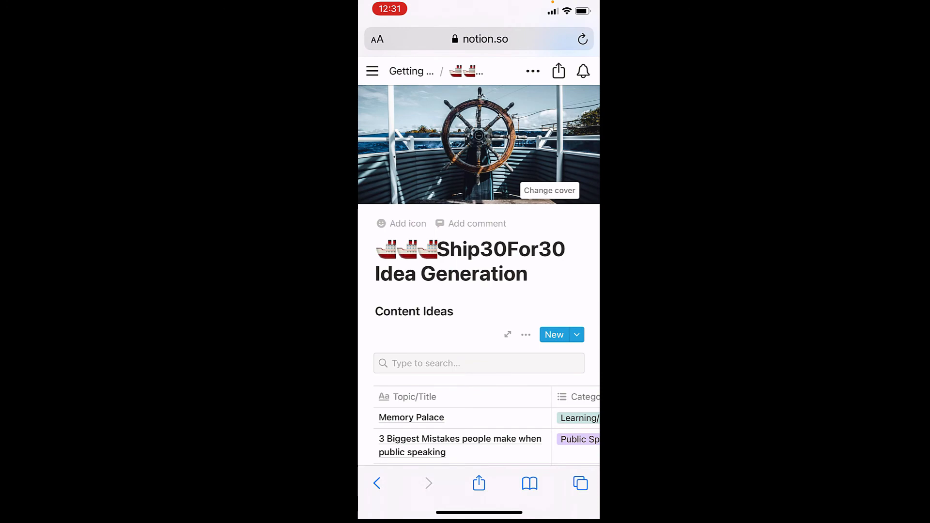
pyautogui.moveTo(479, 512); pyautogui.dragTo(479, 339)
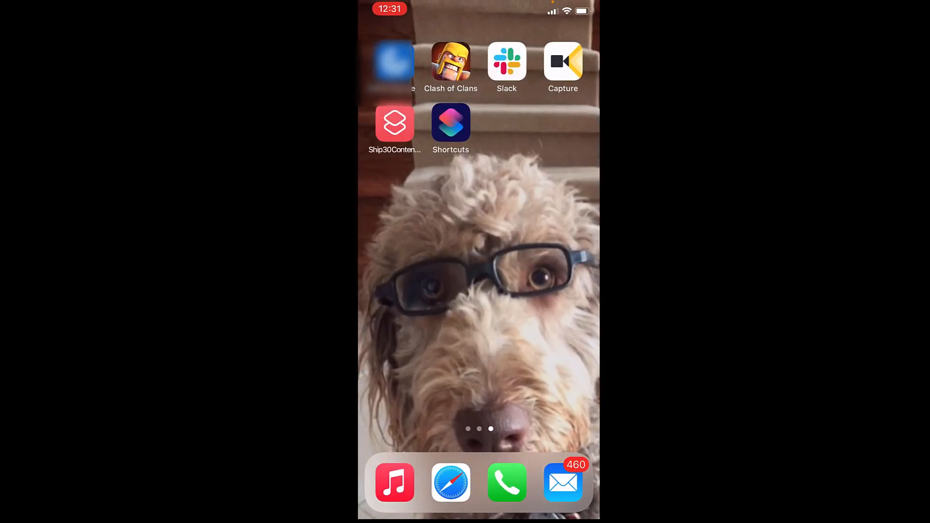
# Create a new shortcut in the Shortcuts app and add Safari's Open URLs web action to it
pyautogui.click(451, 123)
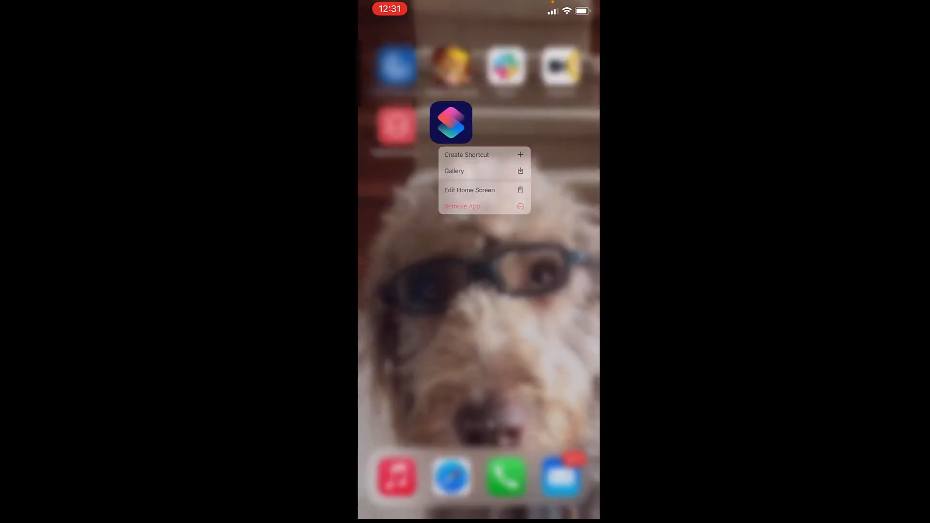
pyautogui.click(492, 164)
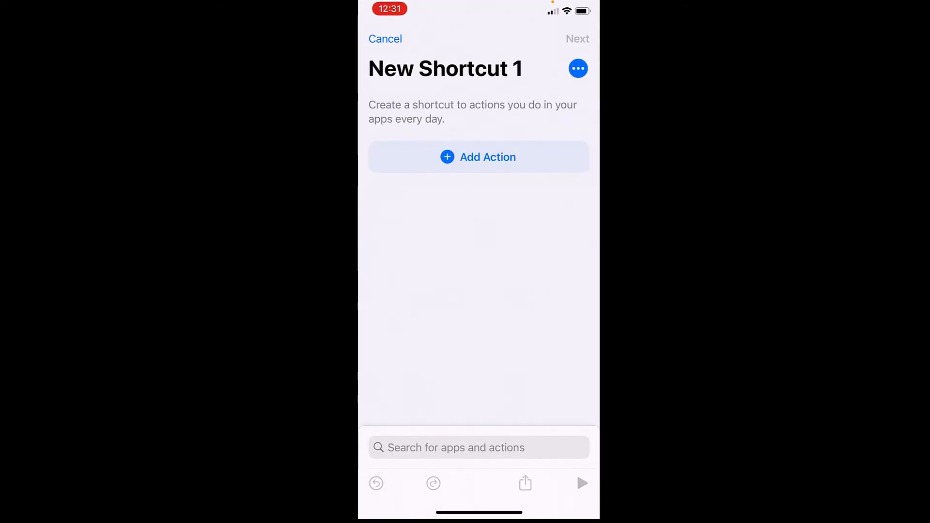
pyautogui.click(572, 193)
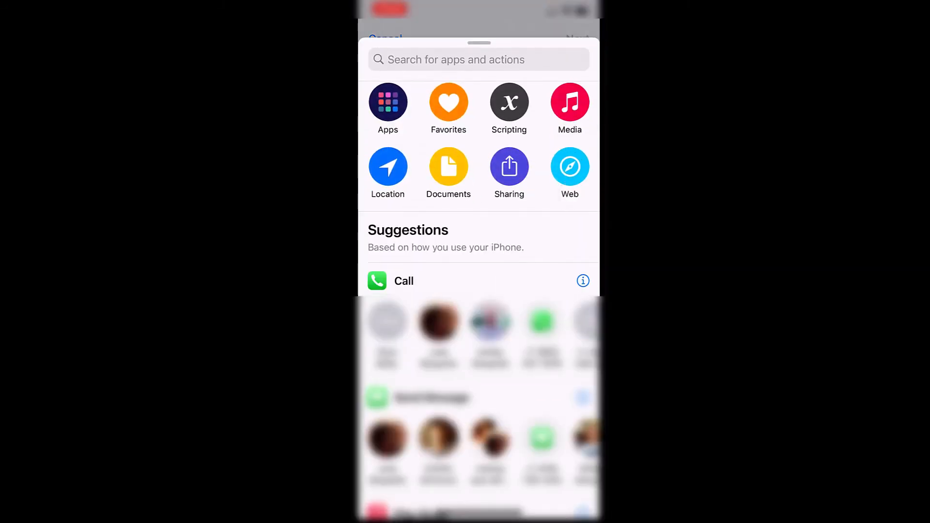
pyautogui.click(570, 167)
pyautogui.scroll(-5, 479, 291)
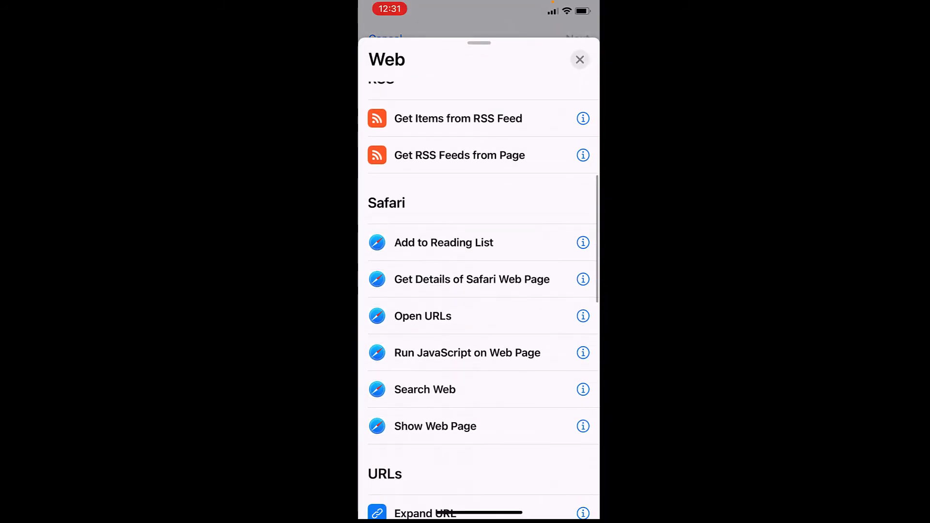
pyautogui.click(422, 311)
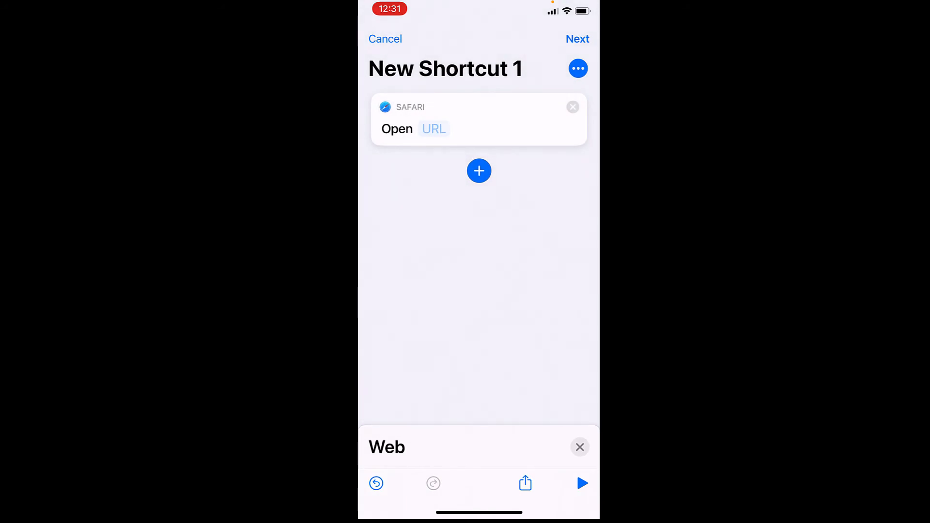
# Paste the copied Notion page address as the URL of the shortcut's Open action
pyautogui.click(434, 129)
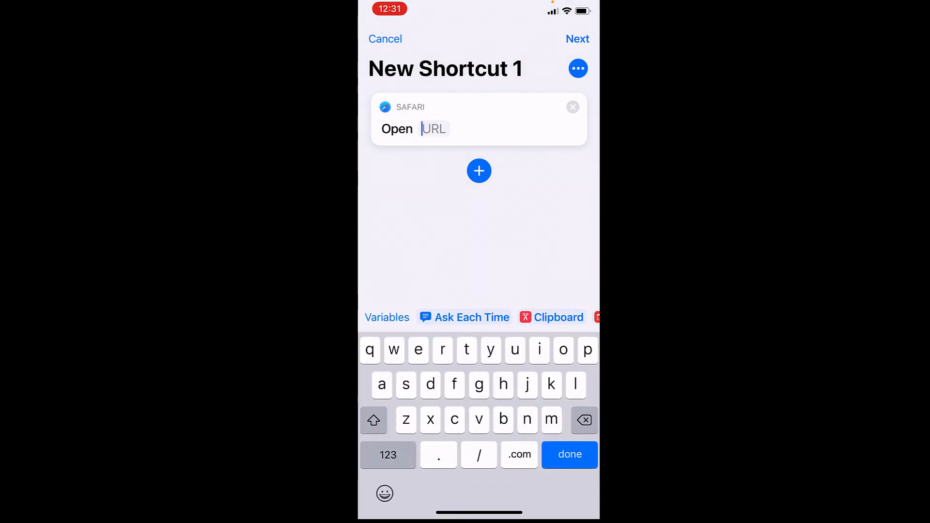
pyautogui.click(422, 129)
pyautogui.click(422, 98)
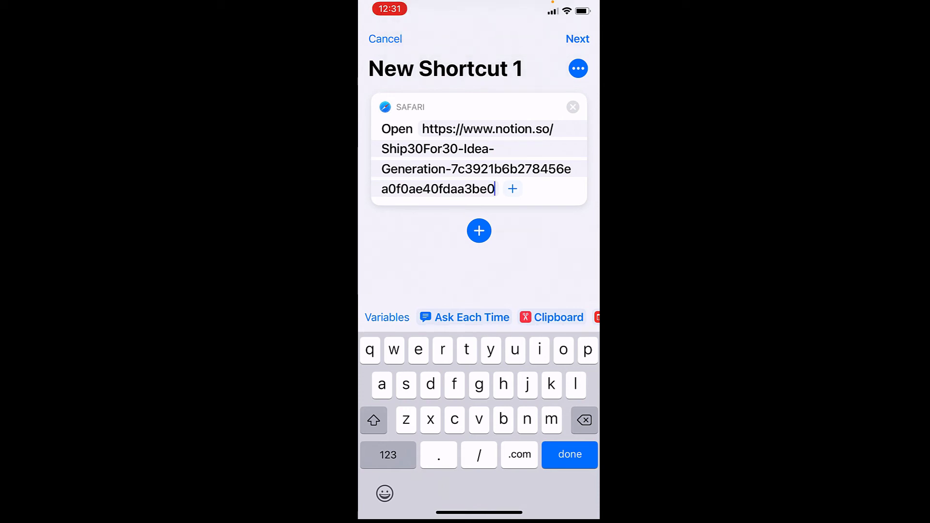
# Name the shortcut "Ship New" and save it
pyautogui.click(577, 39)
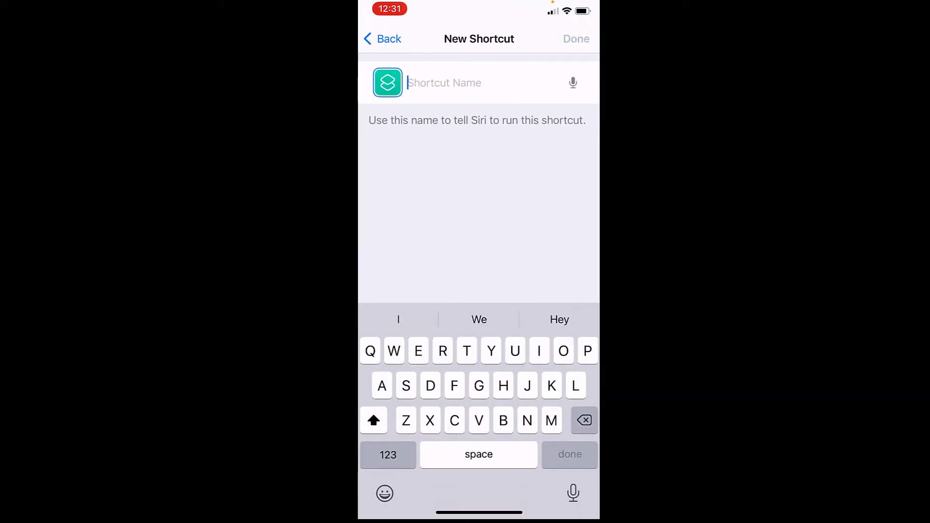
pyautogui.write('Ship N')
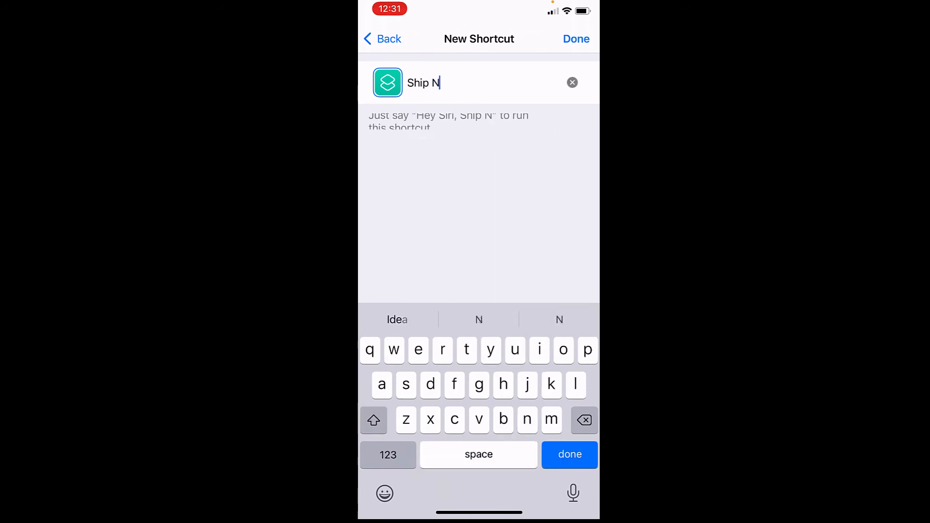
pyautogui.write('ew')
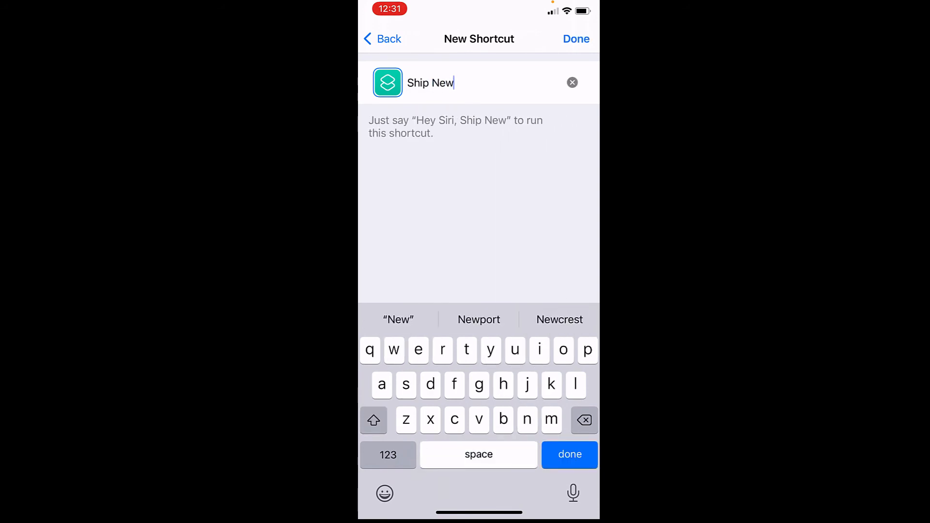
pyautogui.click(576, 39)
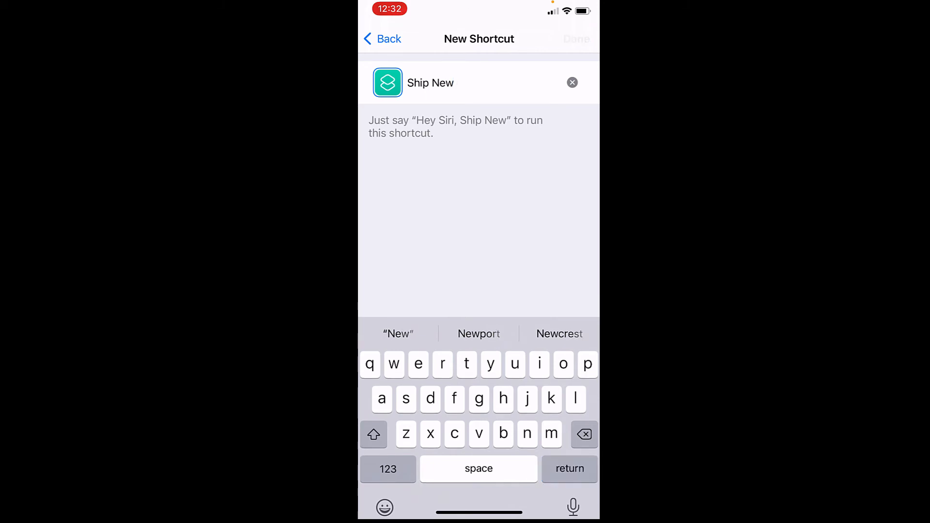
# Add the Ship New shortcut to the home screen from its details, keeping the name "Ship New", and return to the home screen
pyautogui.click(421, 121)
pyautogui.moveTo(420, 122); pyautogui.dragTo(420, 120)
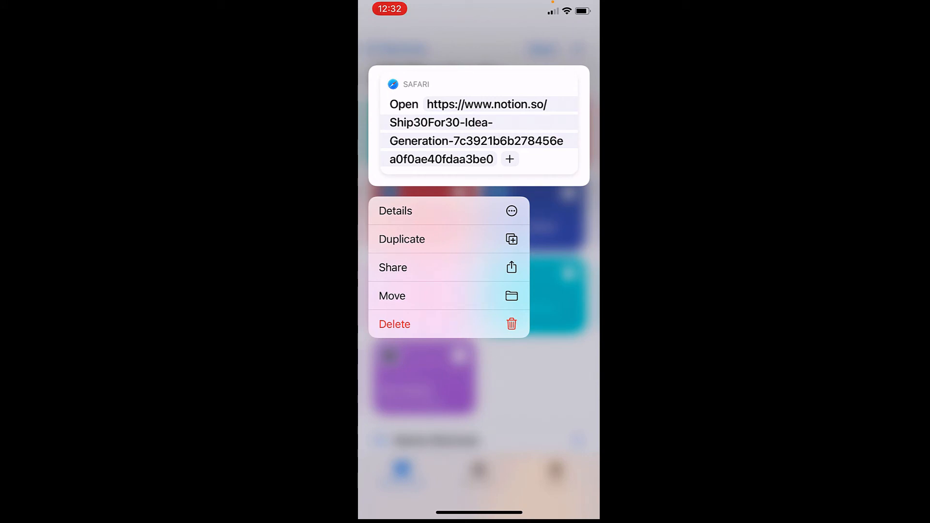
pyautogui.click(395, 211)
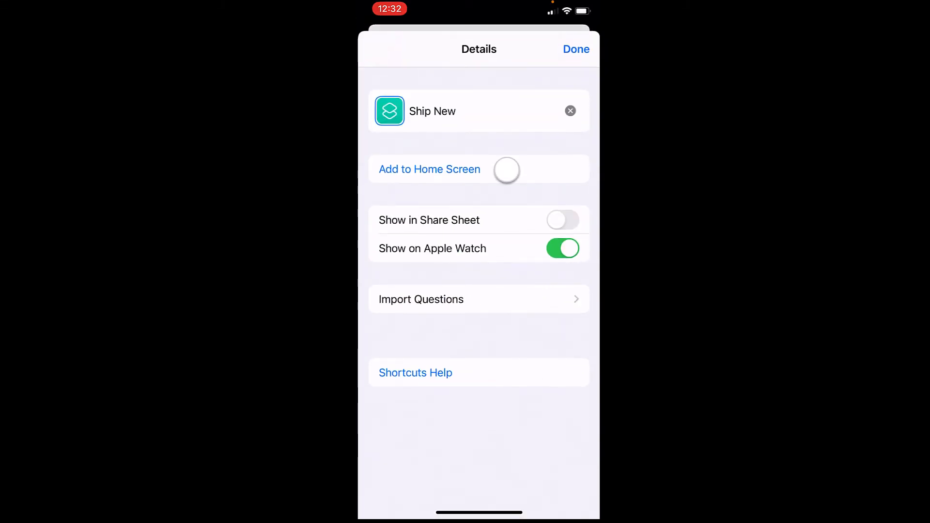
pyautogui.click(507, 170)
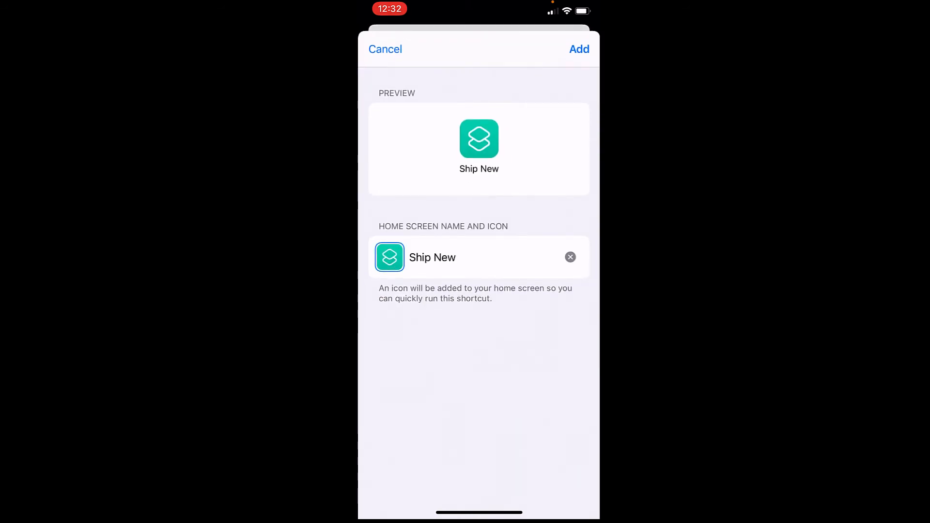
pyautogui.click(456, 257)
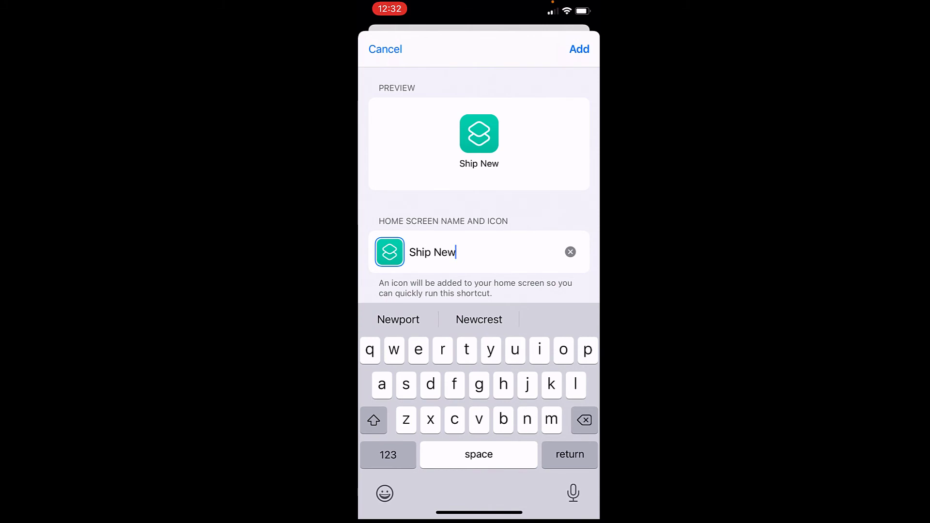
pyautogui.click(580, 49)
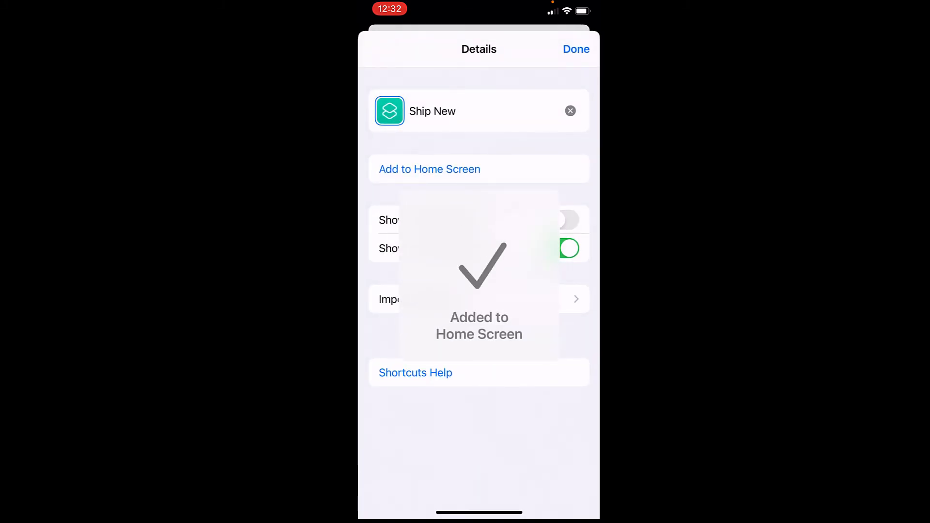
pyautogui.click(576, 49)
pyautogui.moveTo(479, 513); pyautogui.dragTo(475, 291)
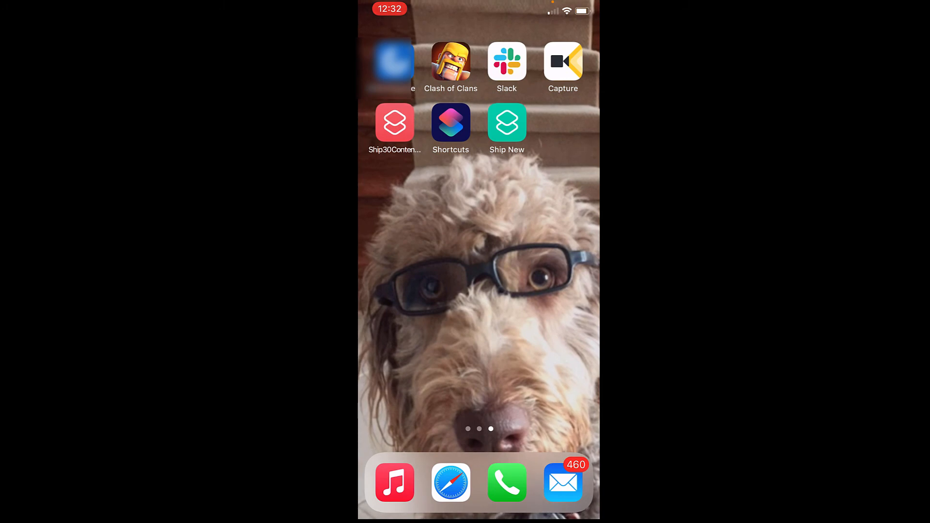
# Open the idea page with the Ship New home screen shortcut and create a new entry in the Content Ideas table
pyautogui.click(507, 122)
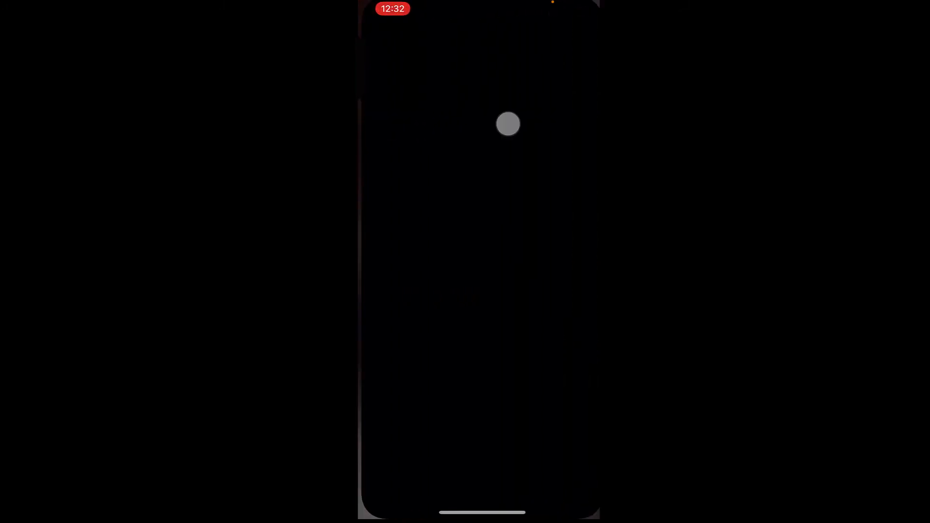
pyautogui.scroll(-5, 479, 291)
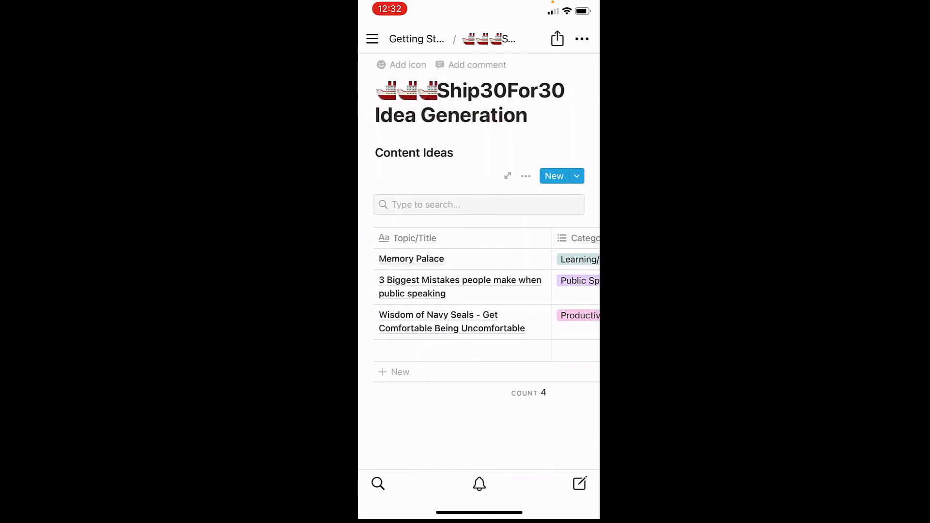
pyautogui.click(552, 176)
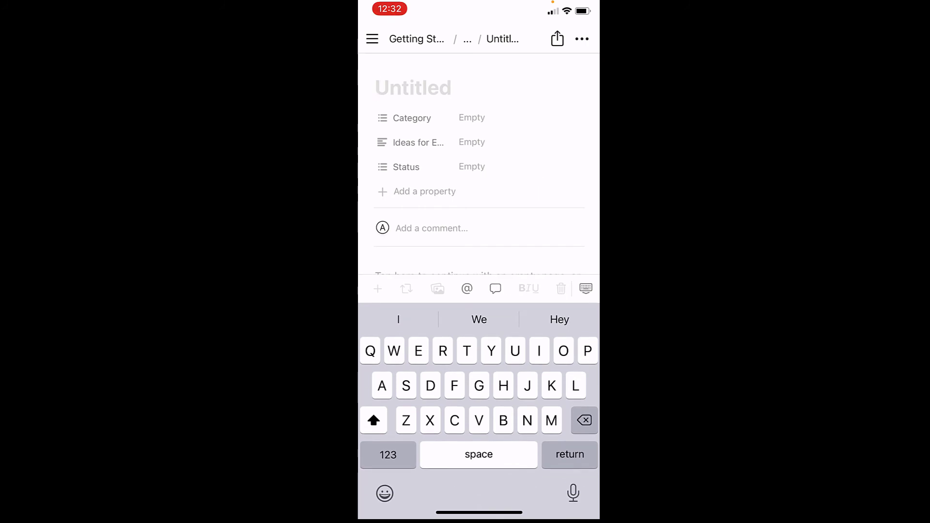
# Title the new Content Ideas entry "Best productivity books"
pyautogui.write('Best prod')
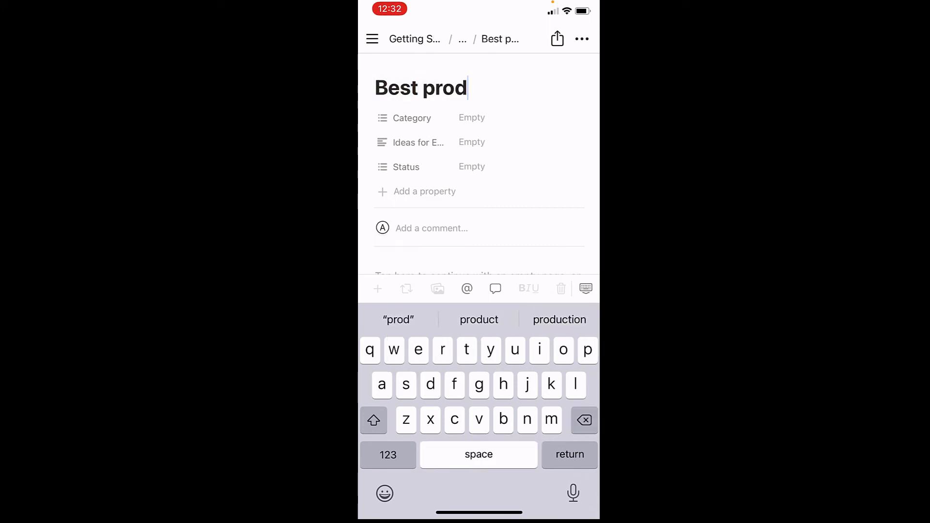
pyautogui.write('uc')
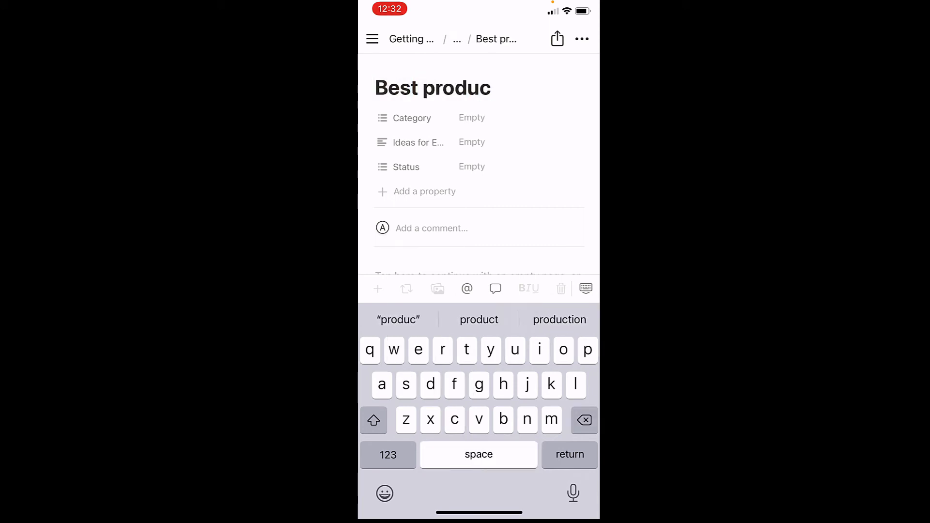
pyautogui.write('vi')
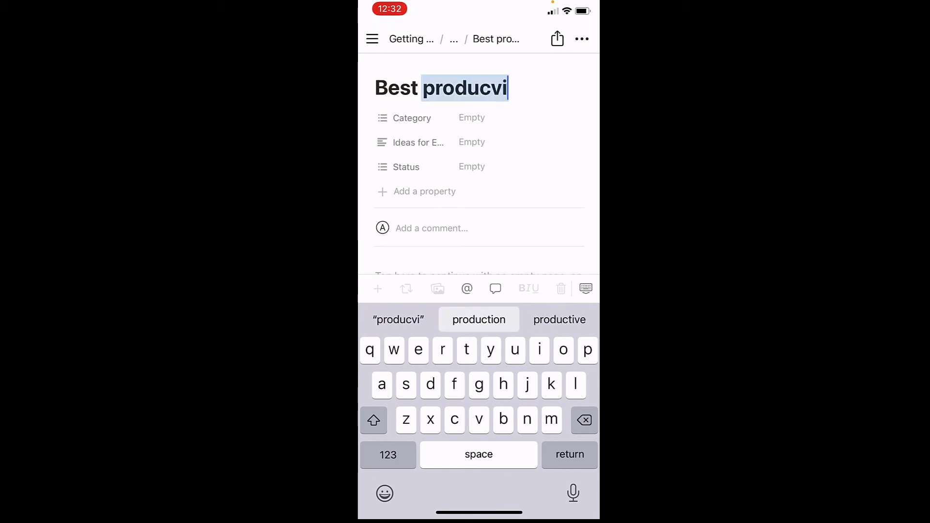
pyautogui.write('ty')
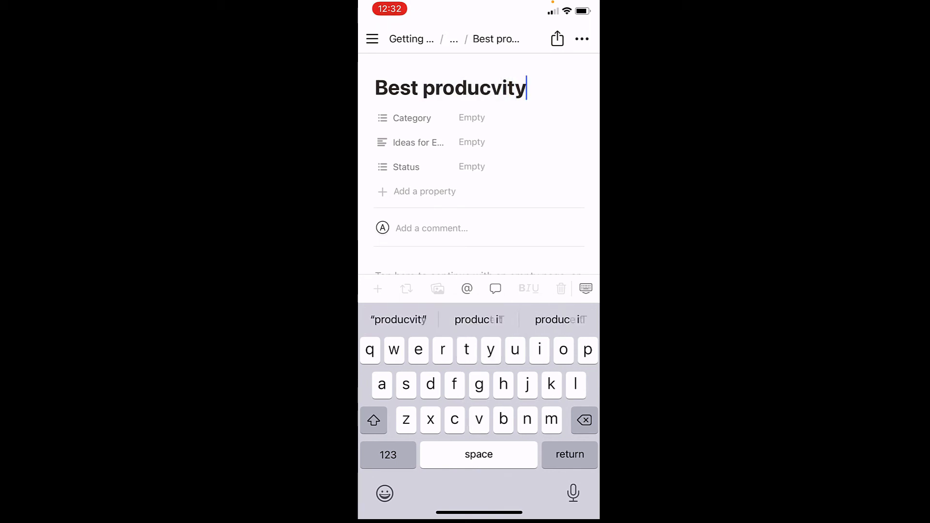
pyautogui.press('BackSpace')
pyautogui.press('BackSpace')
pyautogui.press('BackSpace')
pyautogui.press('BackSpace')
pyautogui.press('BackSpace')
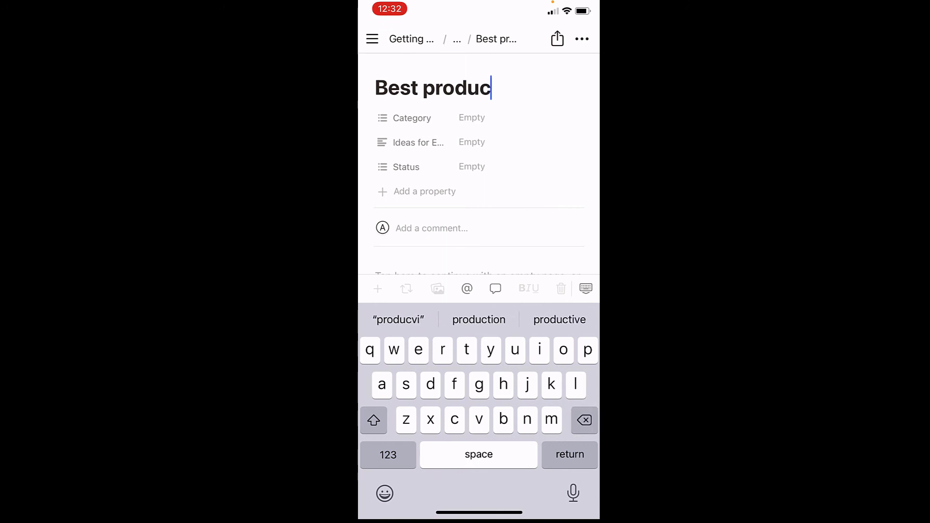
pyautogui.write('ct')
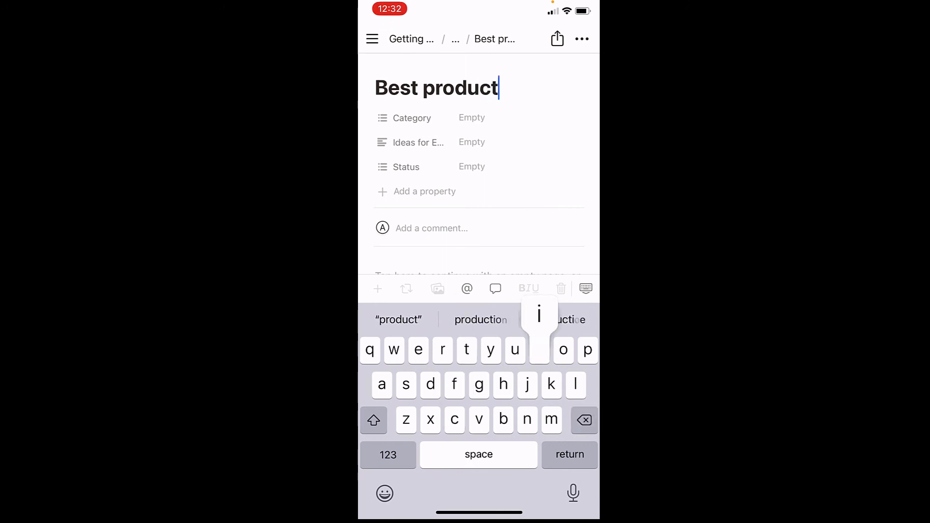
pyautogui.write('ivity books')
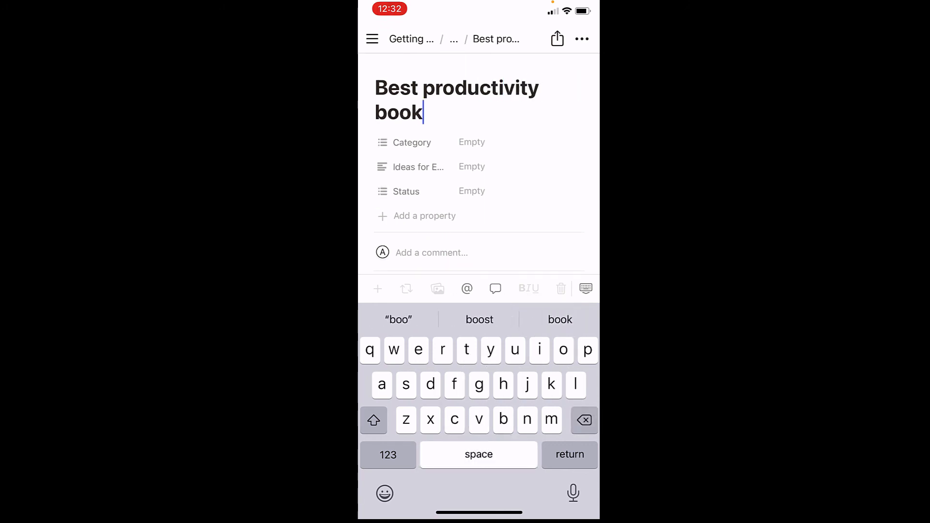
# Set the Category of the "Best productivity books" entry to Productivity
pyautogui.click(416, 143)
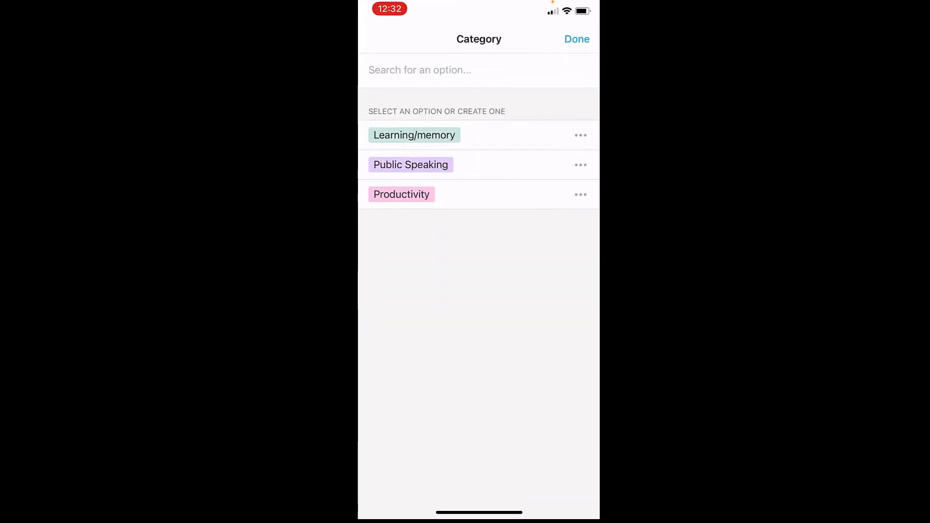
pyautogui.click(402, 195)
pyautogui.click(578, 39)
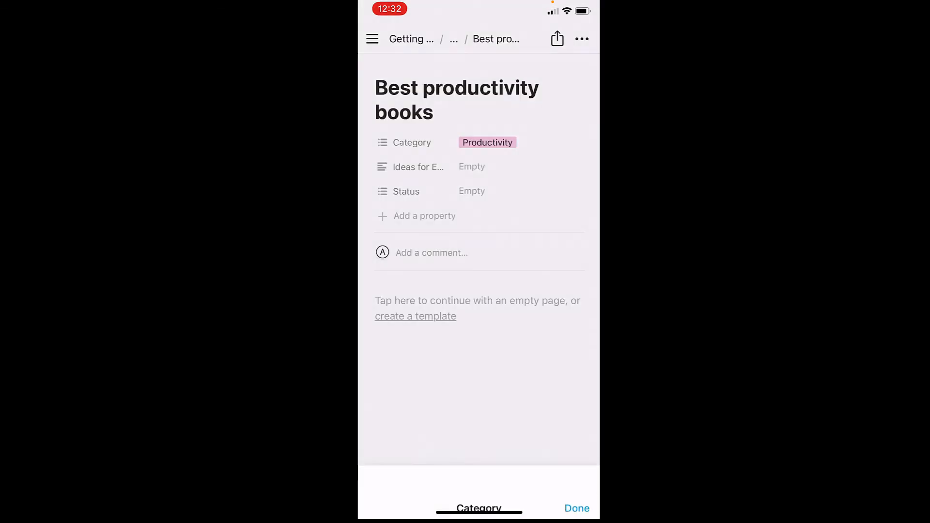
# Enter "Atomic Habits etc" as the ideas text property of the "Best productivity books" entry
pyautogui.click(471, 167)
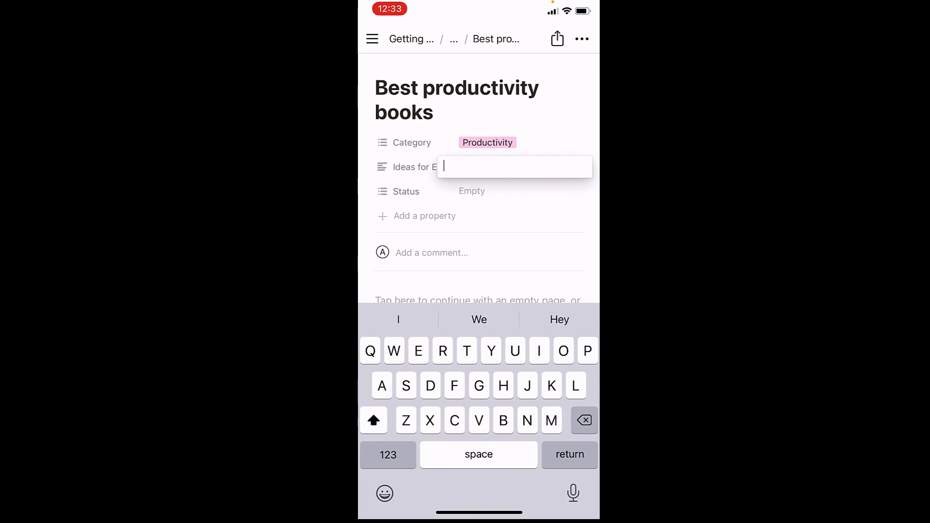
pyautogui.write('Arom')
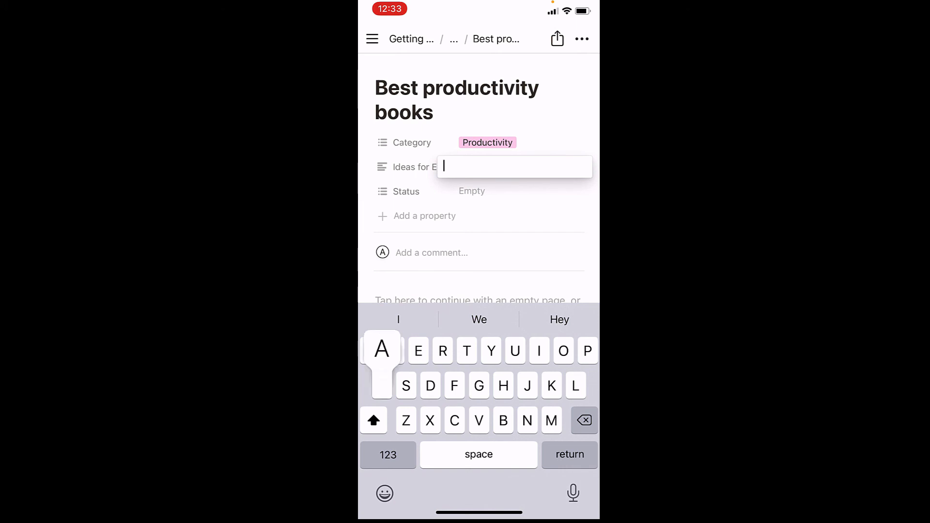
pyautogui.write('ic ')
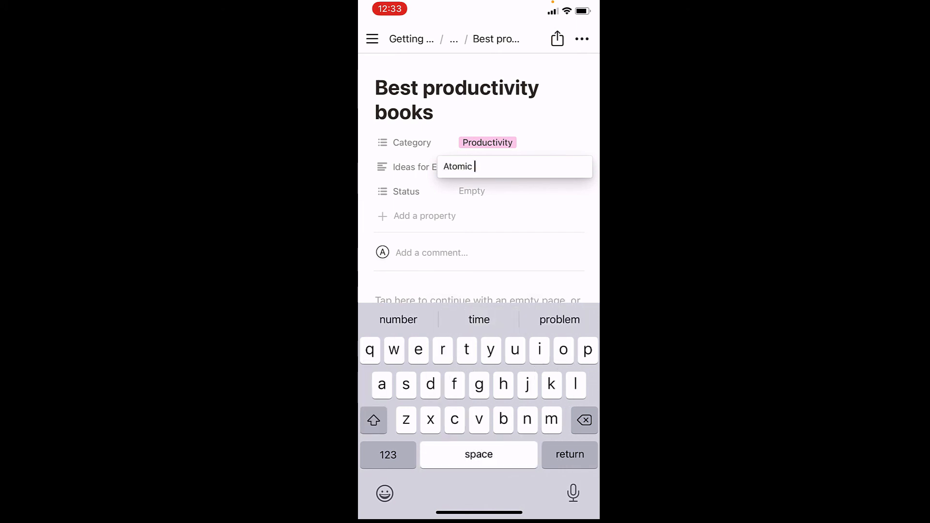
pyautogui.write('Havits')
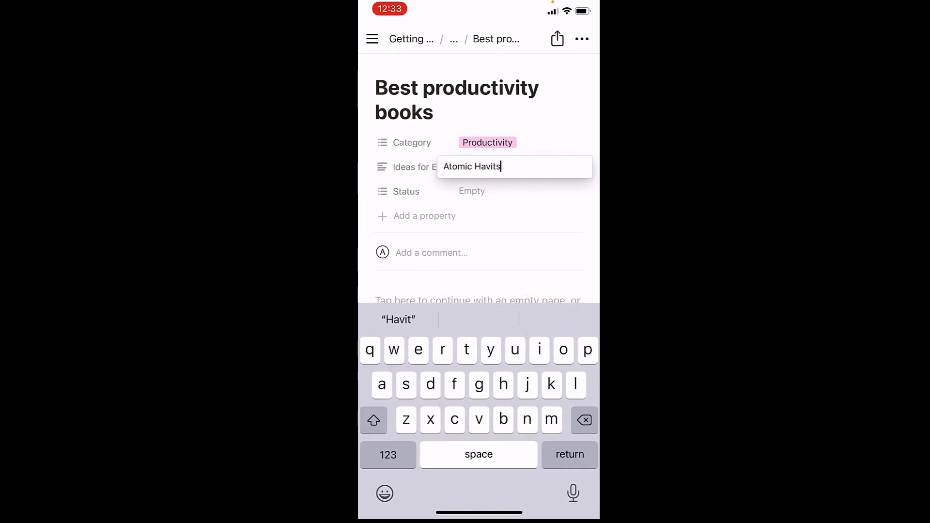
pyautogui.press('BackSpace')
pyautogui.press('BackSpace')
pyautogui.press('BackSpace')
pyautogui.press('BackSpace')
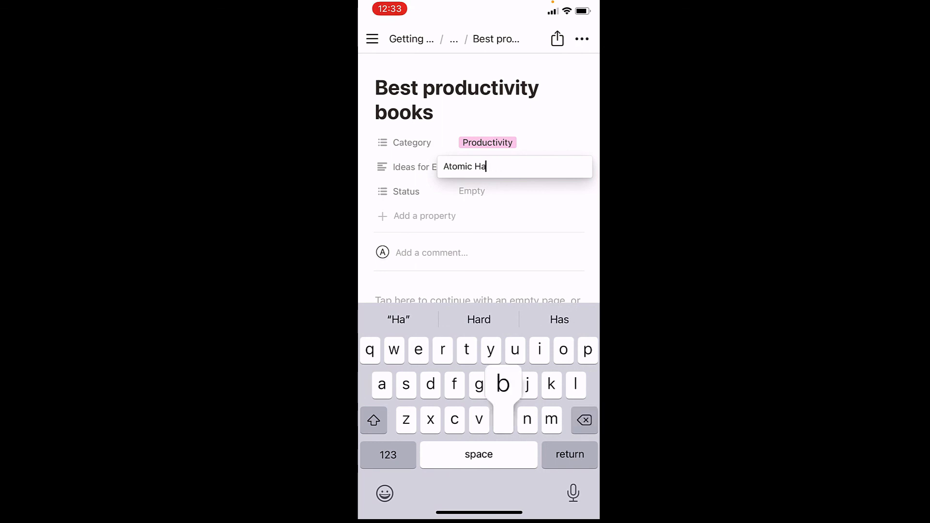
pyautogui.write('bits etc')
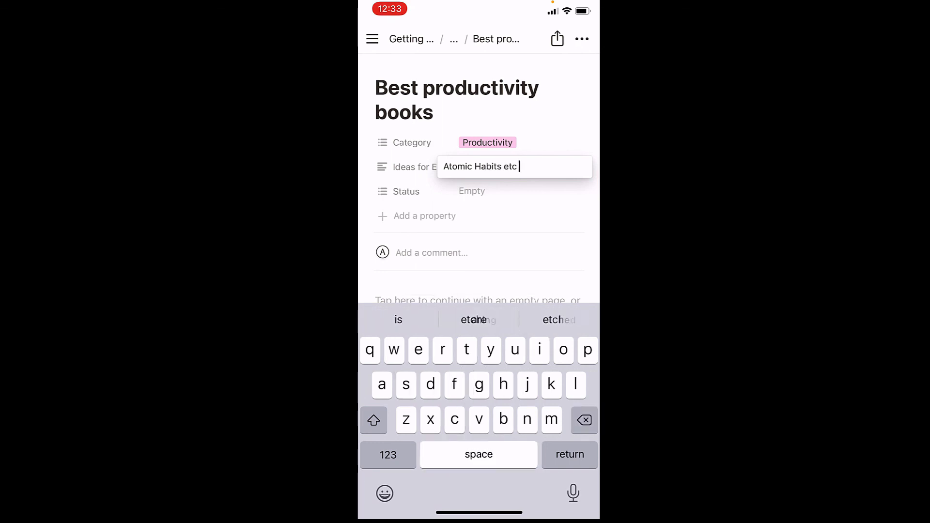
pyautogui.press('Return')
# Set the Status of the "Best productivity books" entry to Idea
pyautogui.click(473, 191)
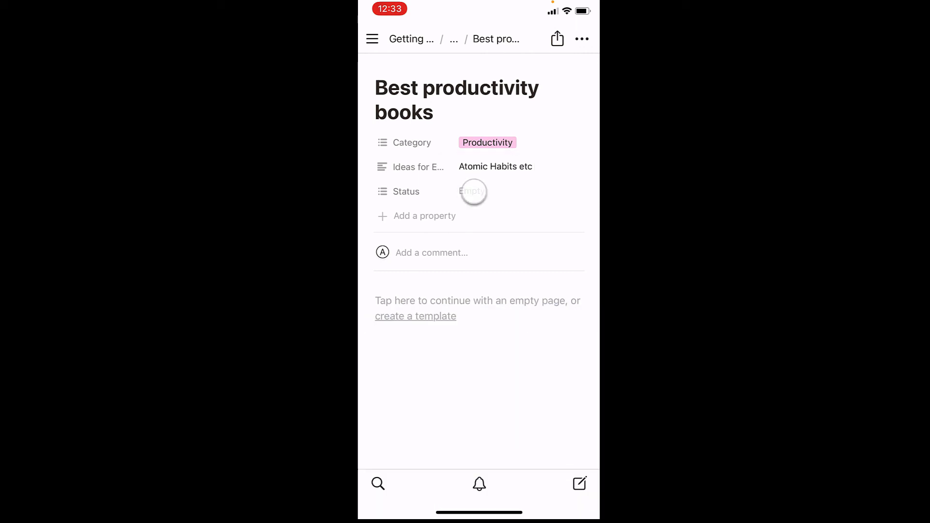
pyautogui.click(383, 135)
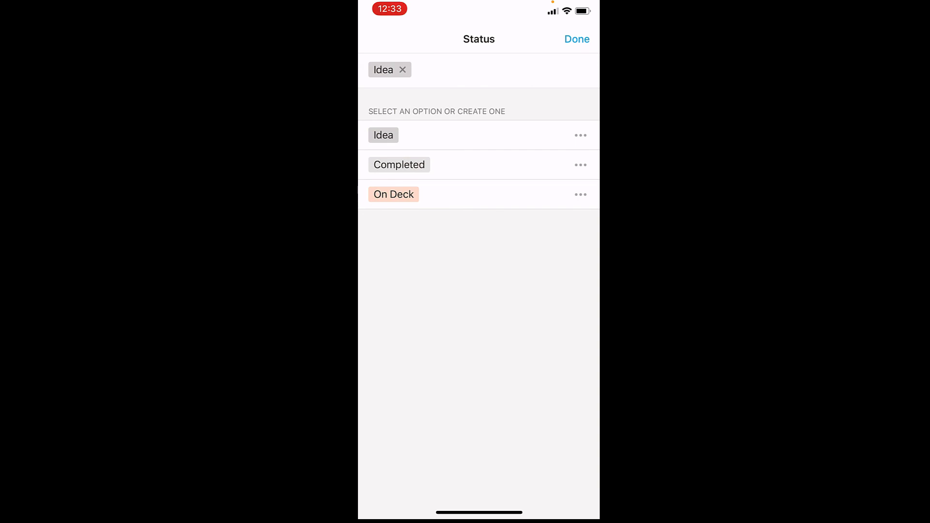
pyautogui.click(418, 69)
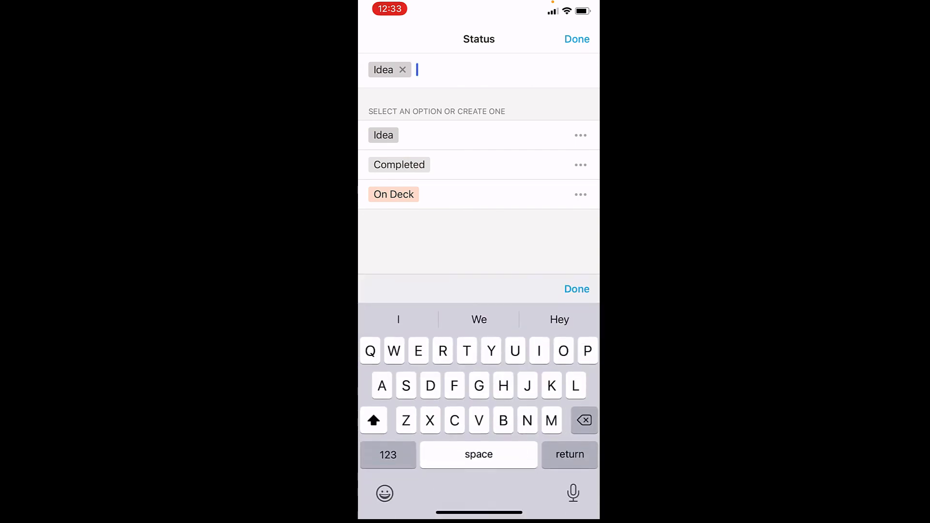
pyautogui.click(383, 134)
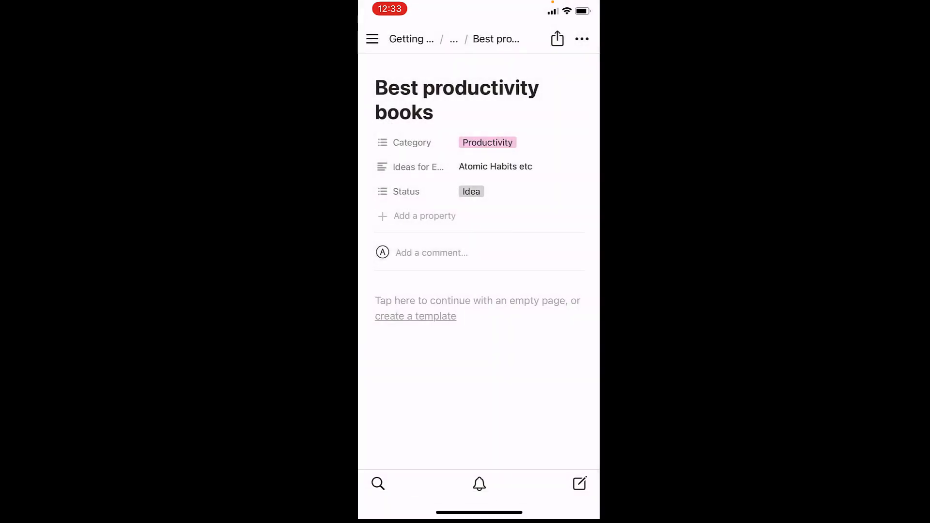
# Go back to the Ship30For30 Idea Generation page and check the Content Ideas table for the new entry
pyautogui.click(404, 41)
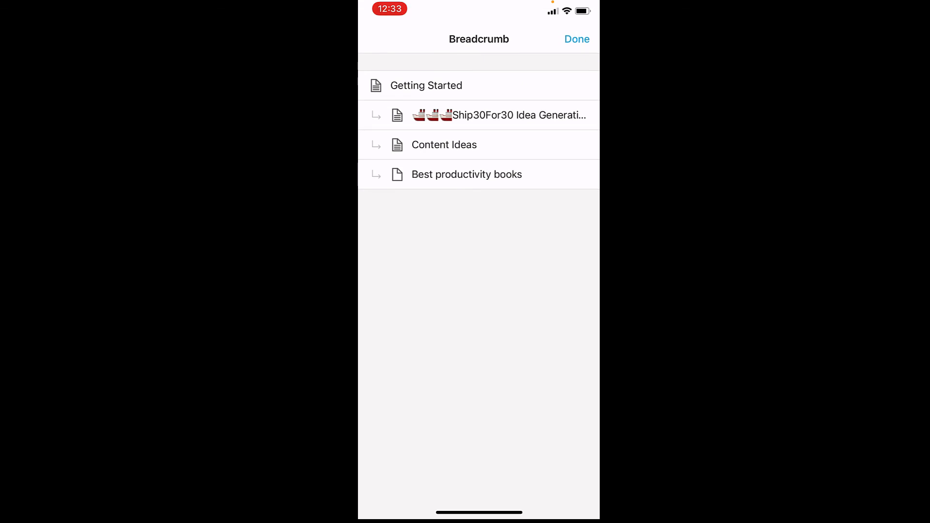
pyautogui.click(411, 85)
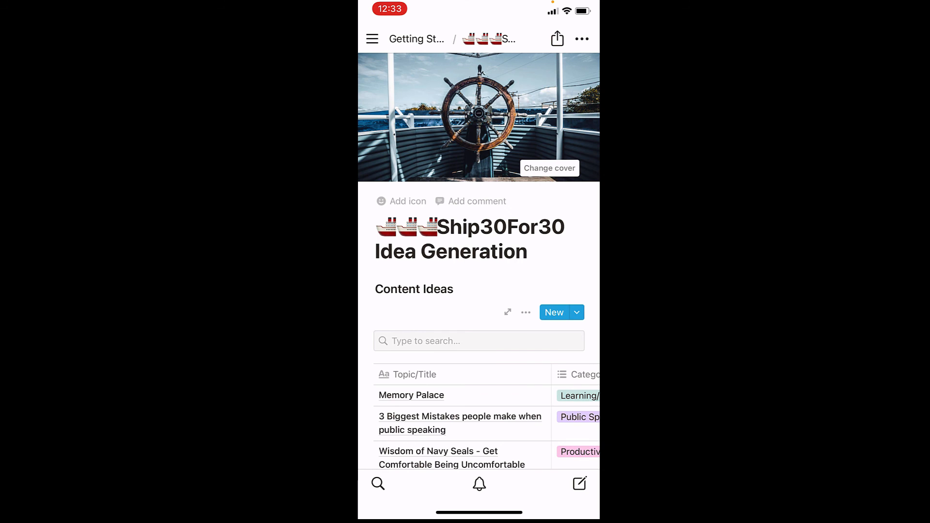
pyautogui.scroll(-3, 479, 291)
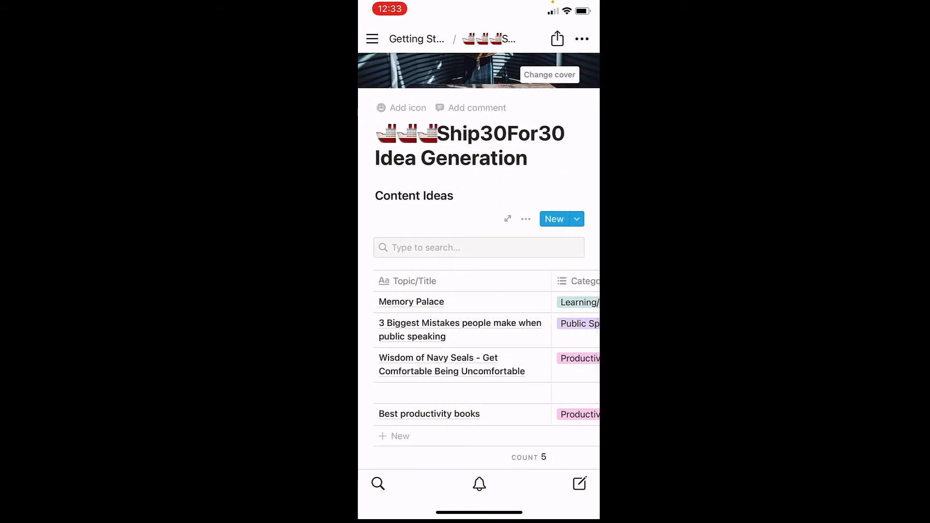